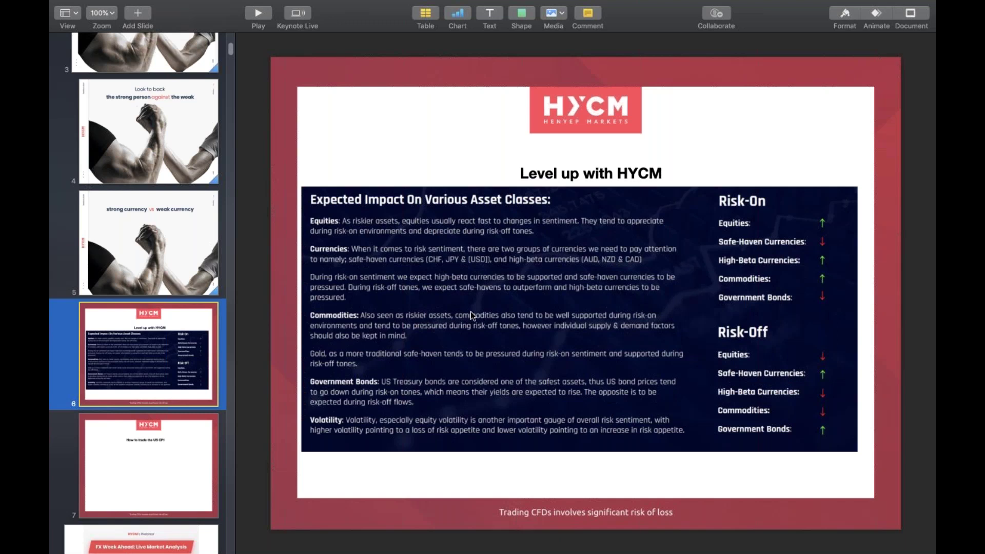
Examine the slide on the expected risk-on and risk-off impact across asset classes.
scroll(470, 312, "up", 3)
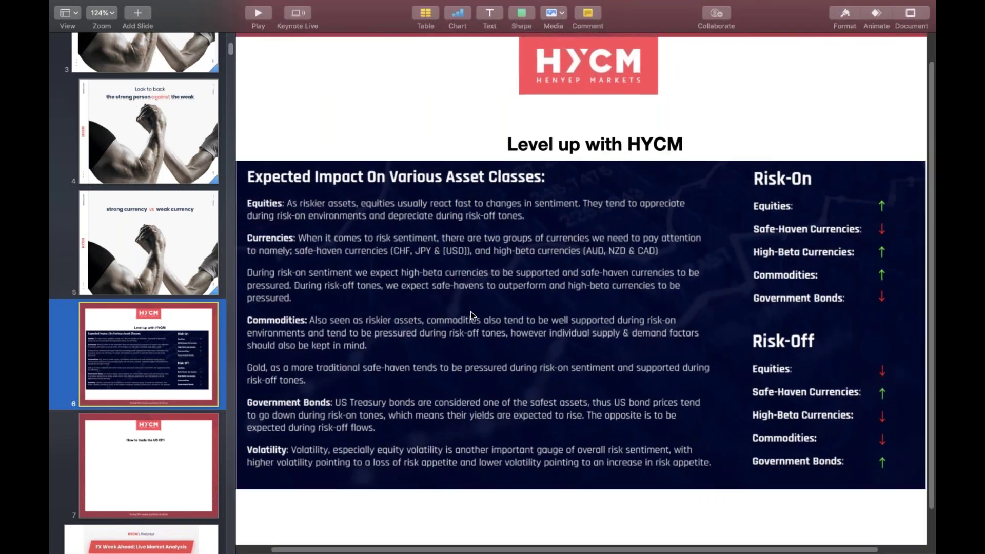
scroll(470, 313, "down", 2)
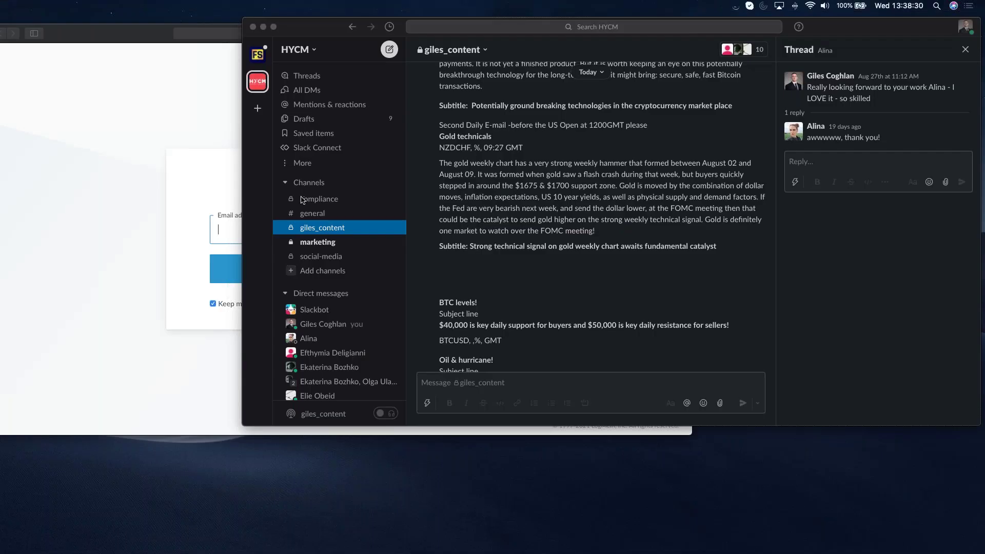
Switch to the commodities chart layout in TradingView and inspect the weekly gold and Copper Futures charts.
key("ctrl+Right")
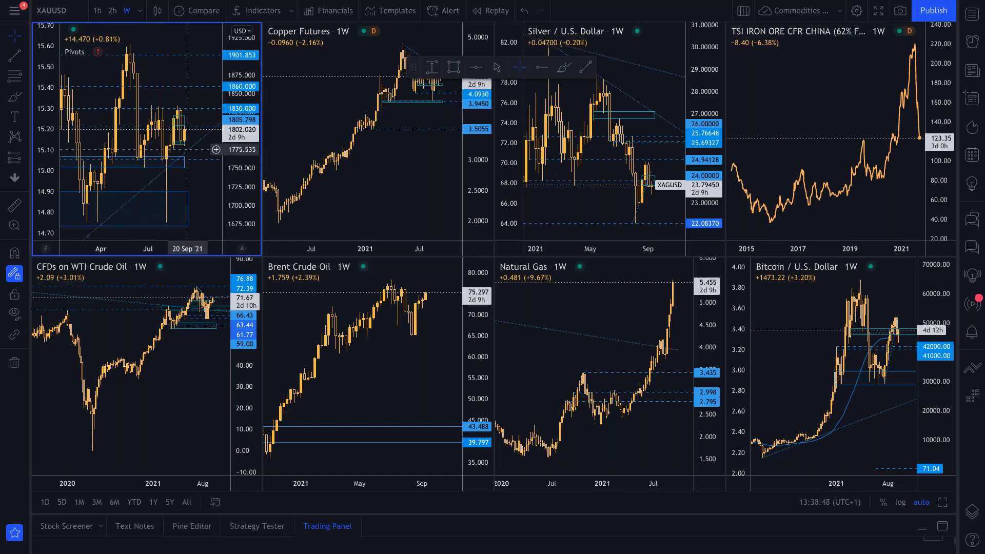
scroll(188, 149, "up", 3)
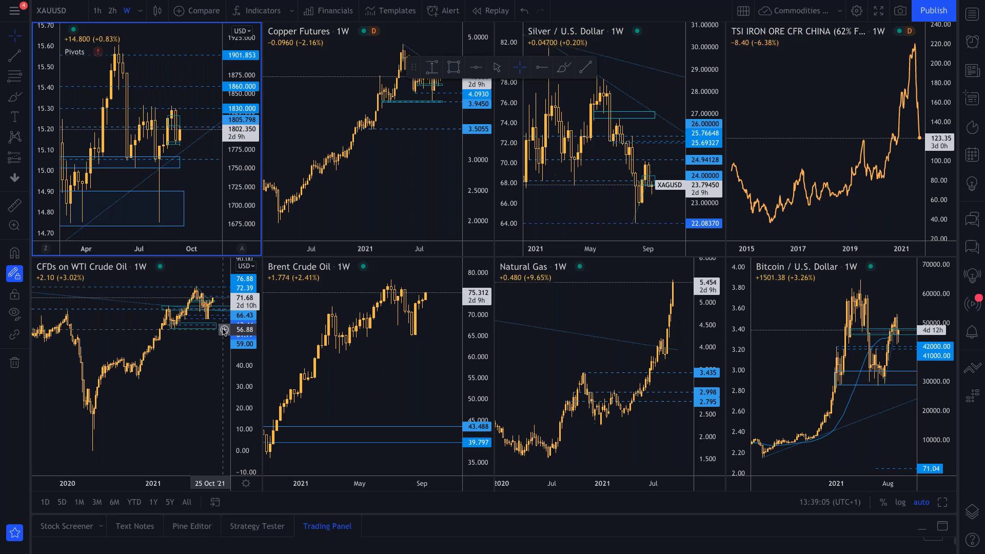
left_click(390, 213)
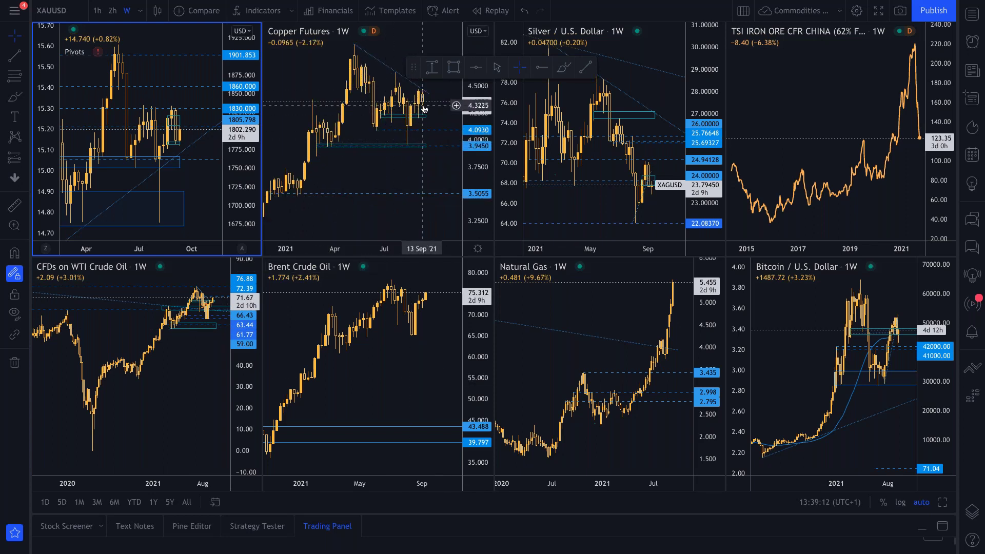
Activate the Copper Futures chart and set the commodities layout to the daily timeframe.
left_click(326, 154)
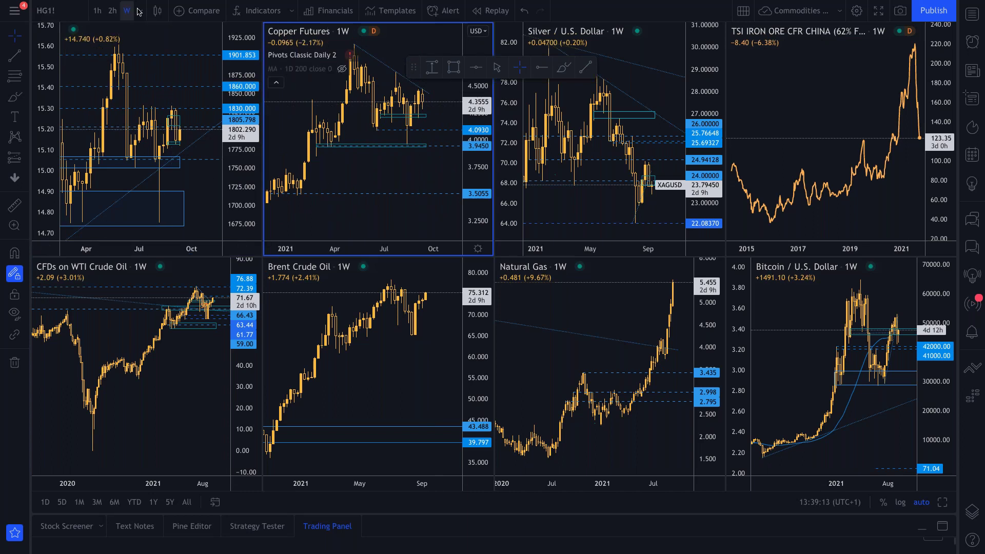
left_click(138, 11)
left_click(167, 302)
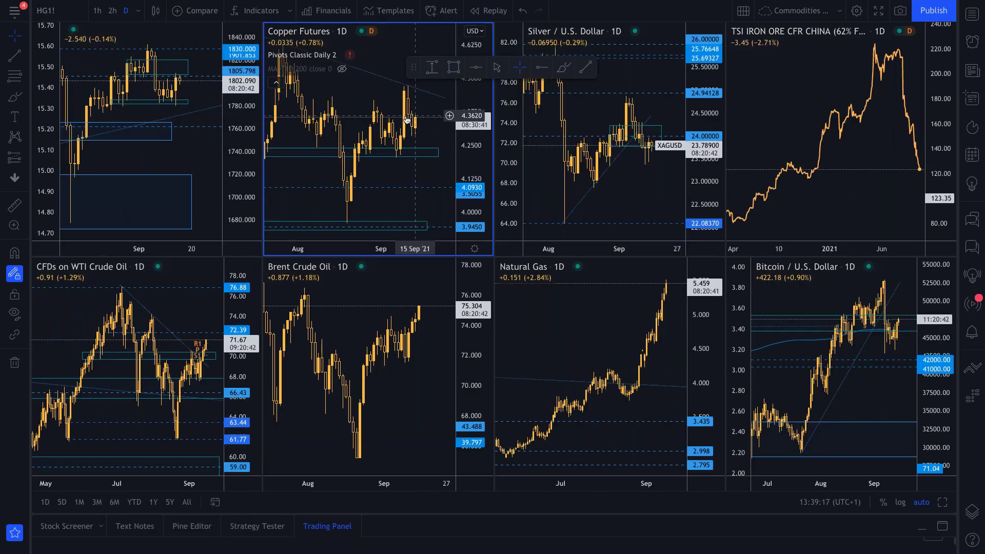
scroll(412, 120, "up", 1)
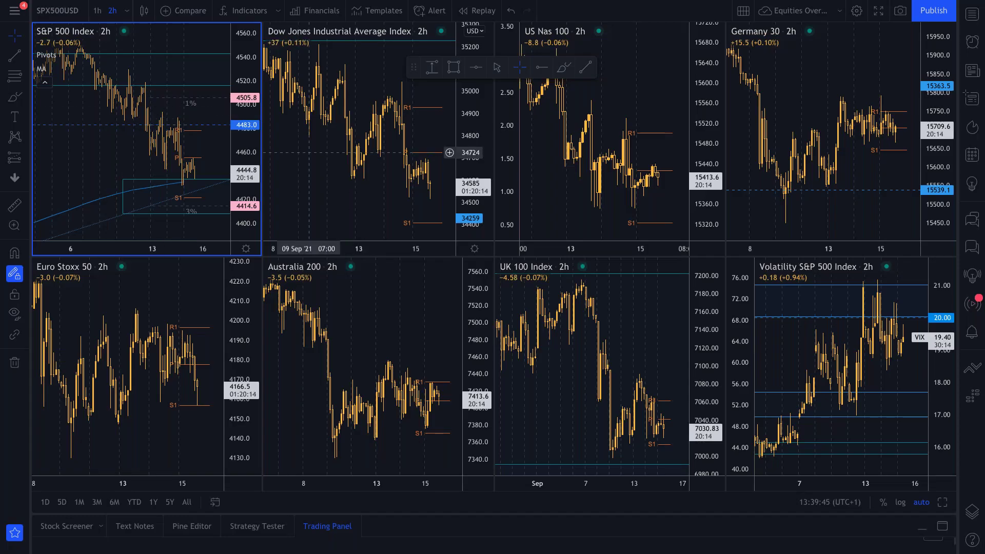
Check the S&P 500 chart in the equities layout, and switch to Investing.com to scan the Currencies portfolio's daily changes.
scroll(176, 210, "up", 3)
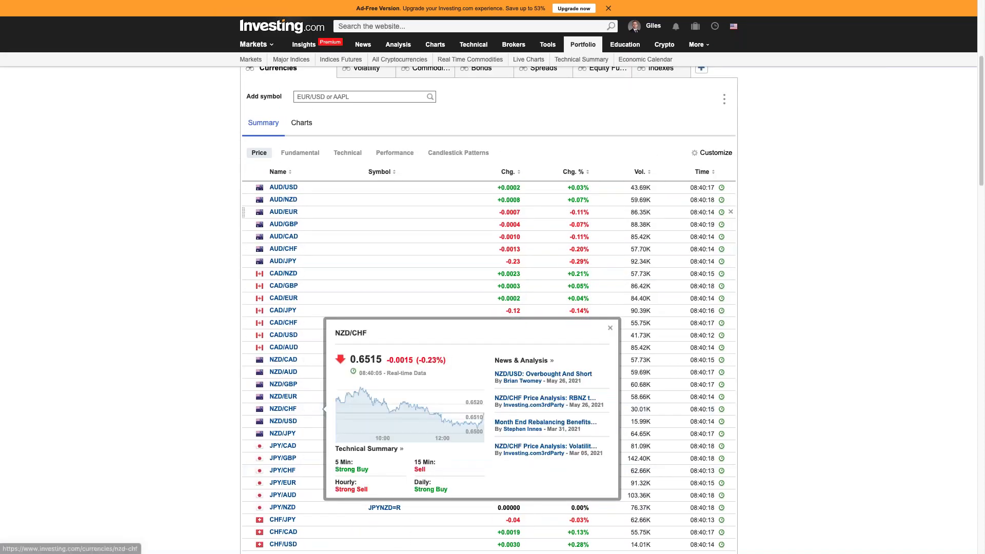
scroll(167, 294, "down", 2)
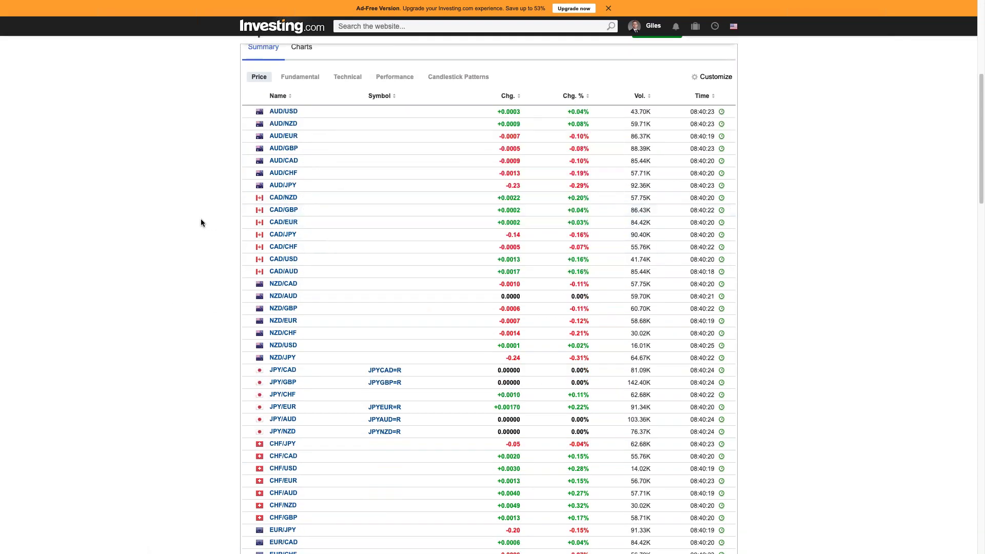
scroll(201, 223, "down", 3)
scroll(200, 223, "down", 2)
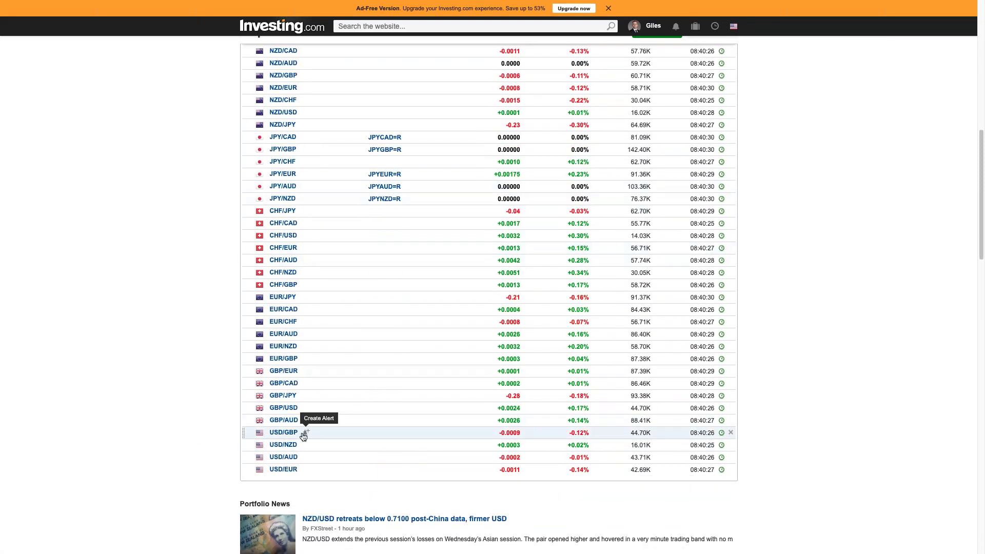
scroll(213, 259, "up", 15)
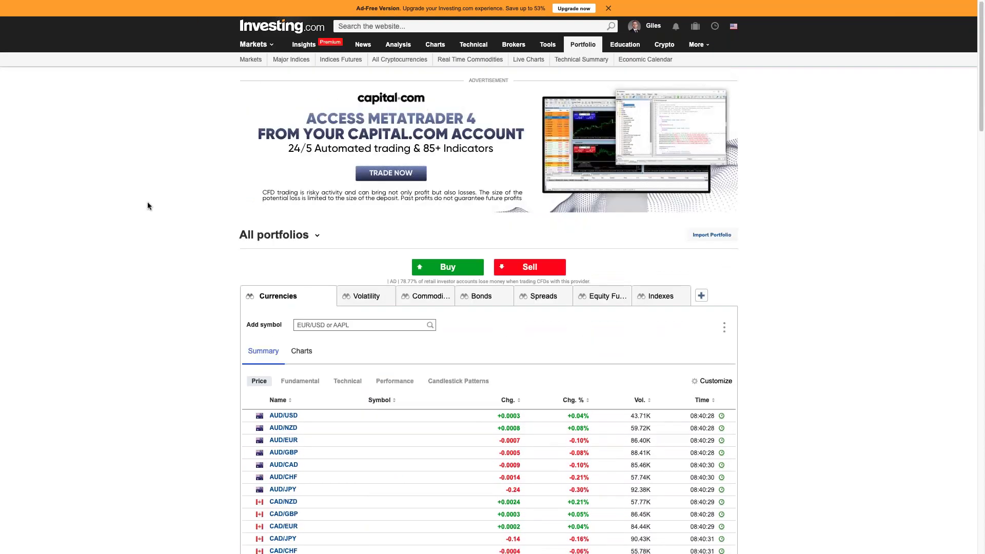
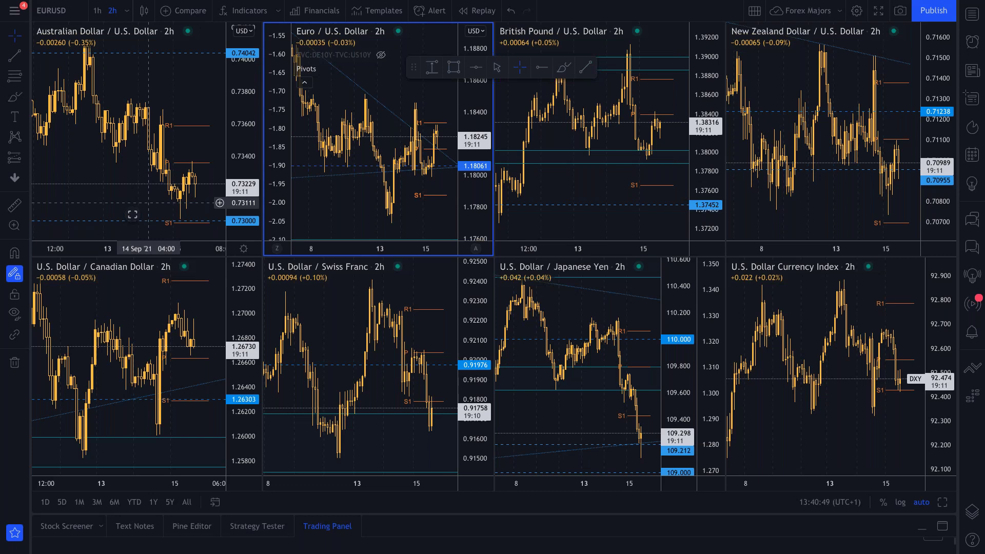
Inspect recent price action on the U.S. Dollar Currency Index chart in TradingView's Forex Majors layout.
scroll(831, 359, "up", 3)
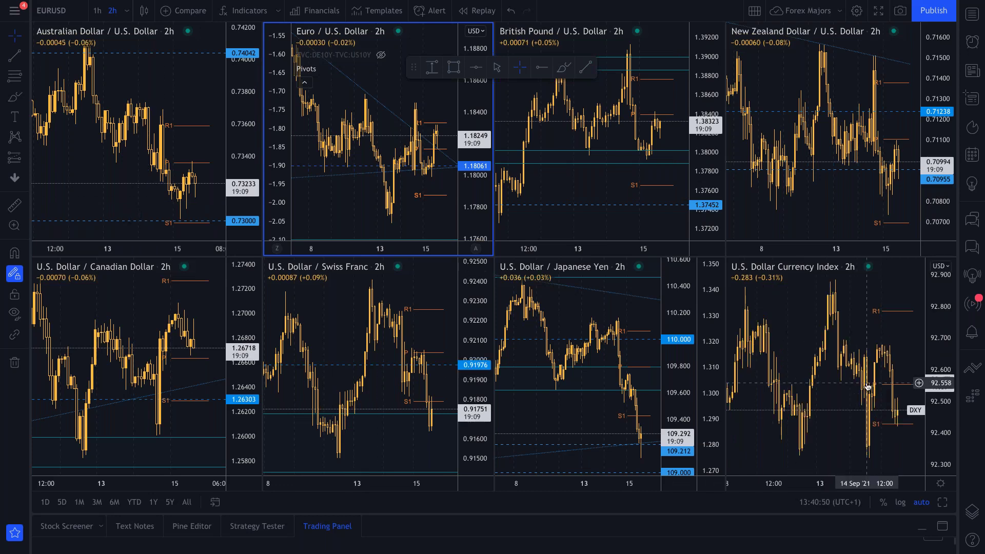
mouse_move(841, 450)
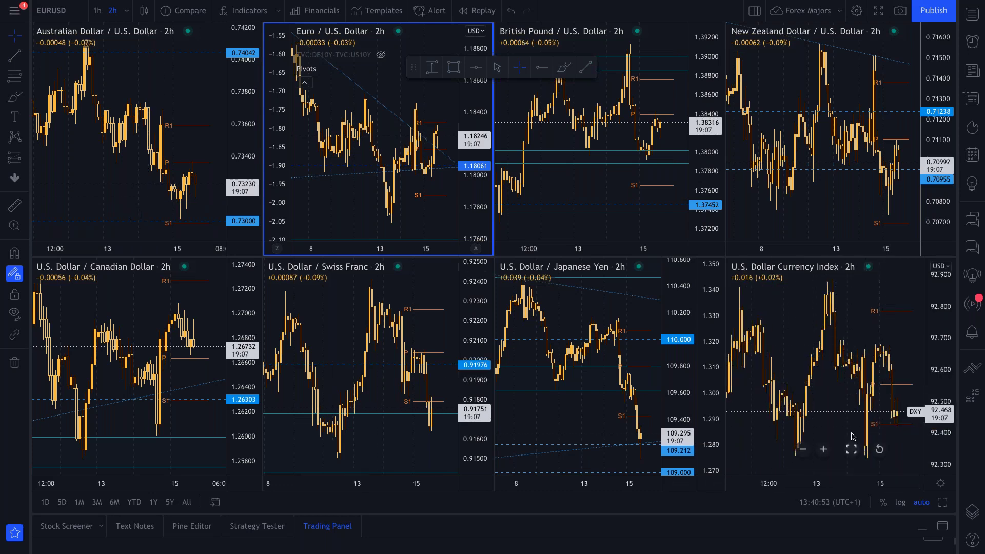
left_click(840, 404)
key("alt+Return")
scroll(821, 230, "up", 5)
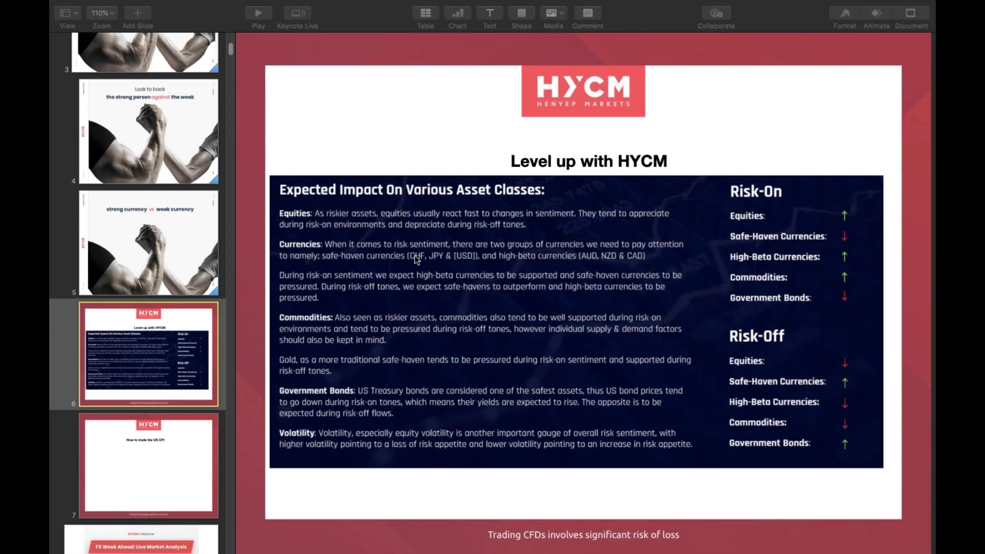
Leave the asset-class impact slide and switch through the TradingView layouts to the equities overview.
left_click(449, 259)
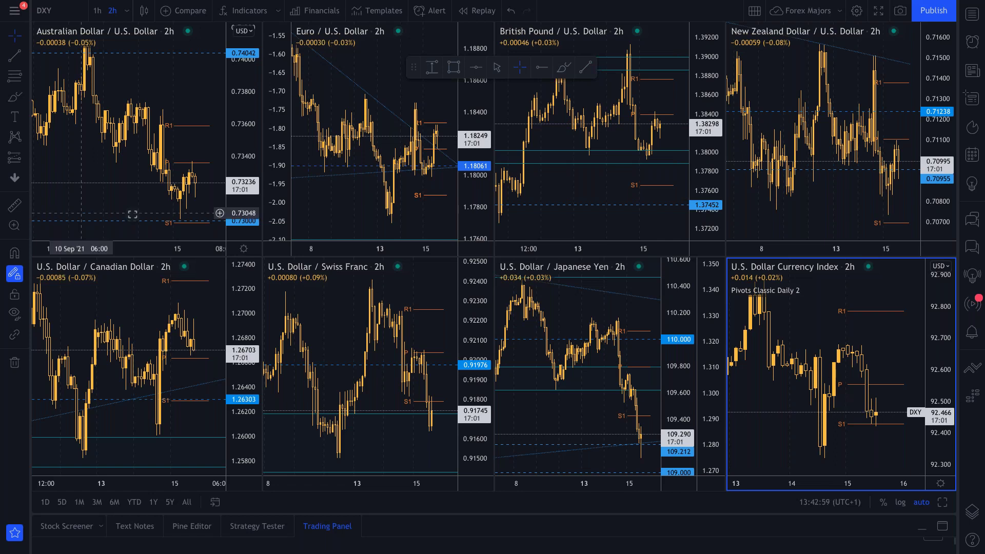
key("ctrl+Tab")
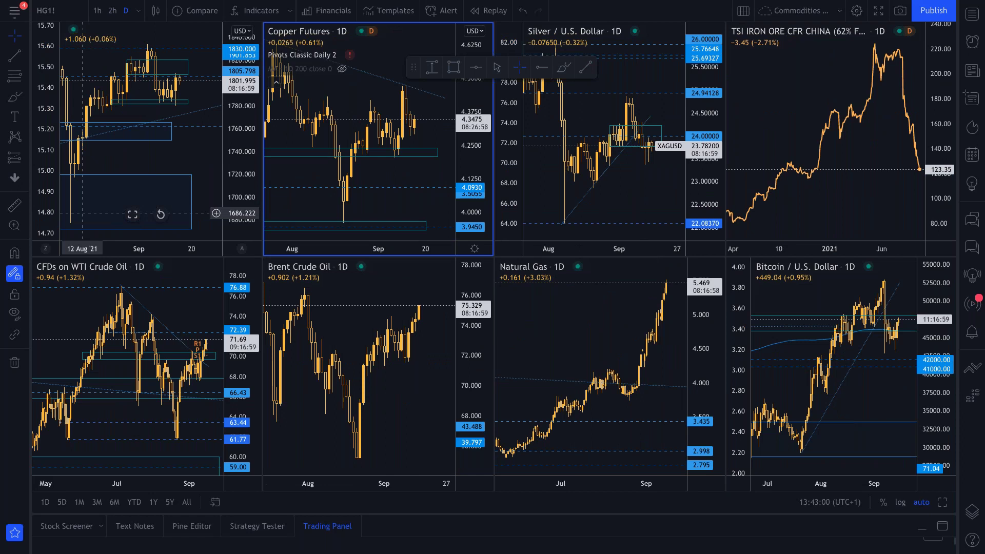
key("ctrl+Tab")
key("ctrl+Tab")
key("ctrl+shift+Tab")
key("ctrl+Tab")
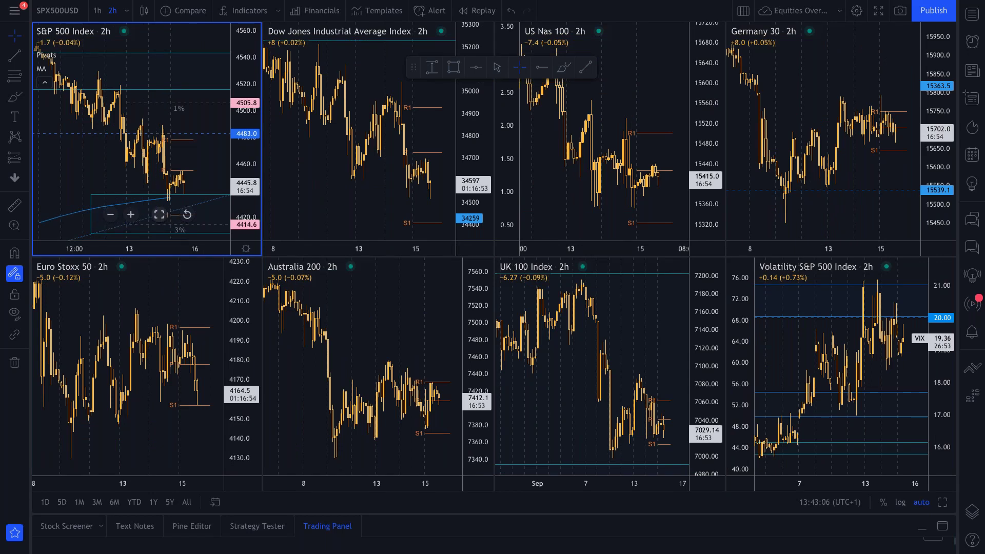
Maximize the S&P 500 Index chart so its 2-hour history back to May is shown.
left_click(159, 214)
scroll(693, 292, "down", 10)
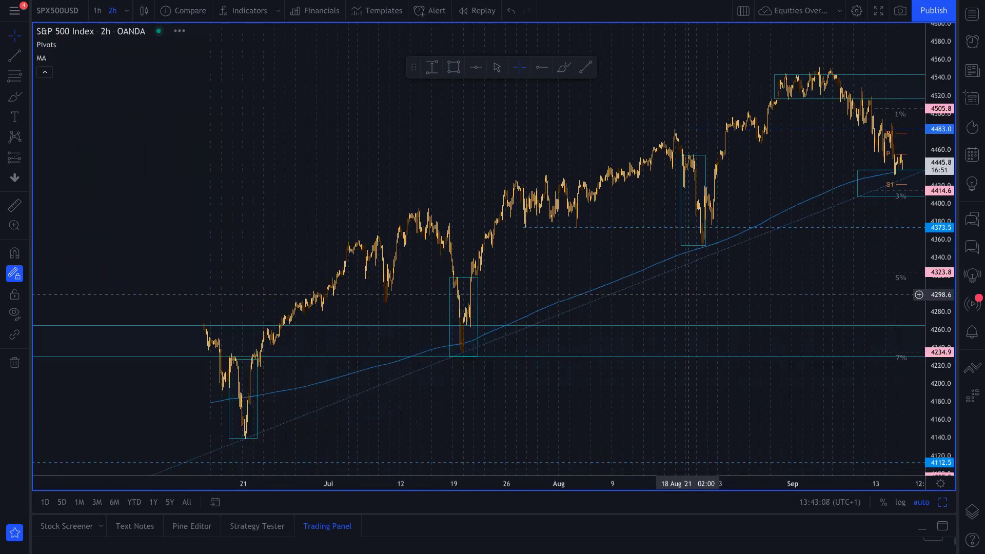
scroll(230, 369, "down", 3)
scroll(192, 323, "down", 3)
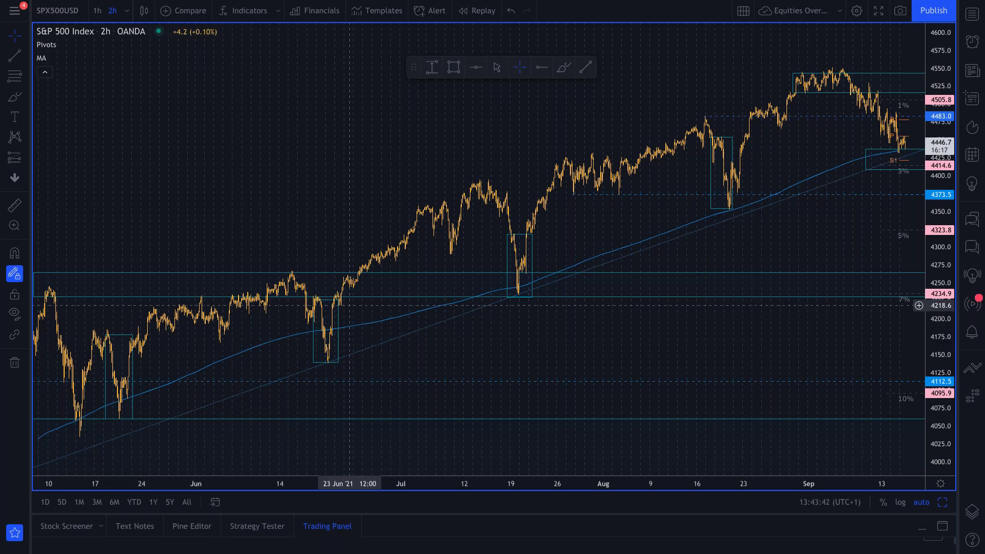
Examine the S&P 500's marked pullbacks to the moving average and rising trendline, up to the current September support zone.
scroll(557, 269, "up", 2)
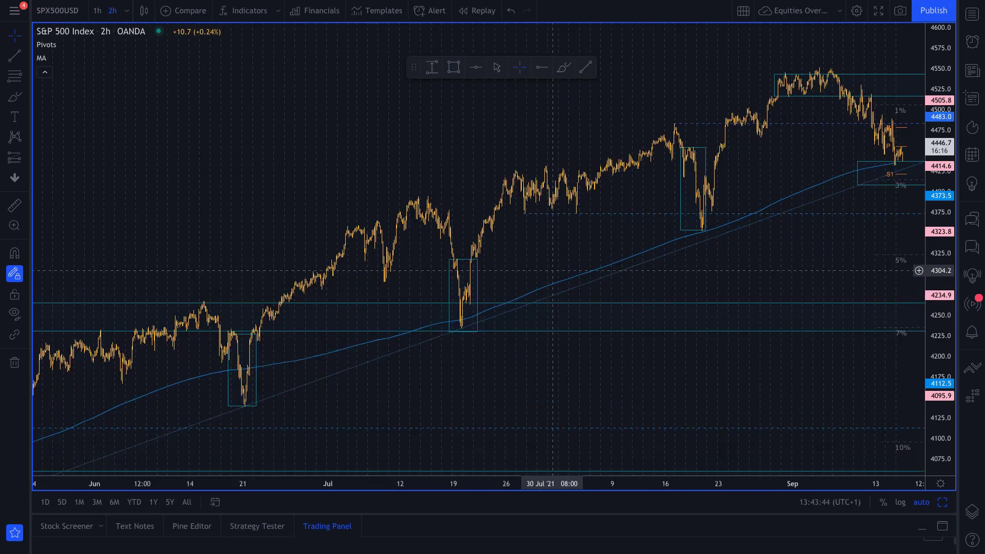
scroll(617, 291, "up", 2)
scroll(789, 318, "up", 5)
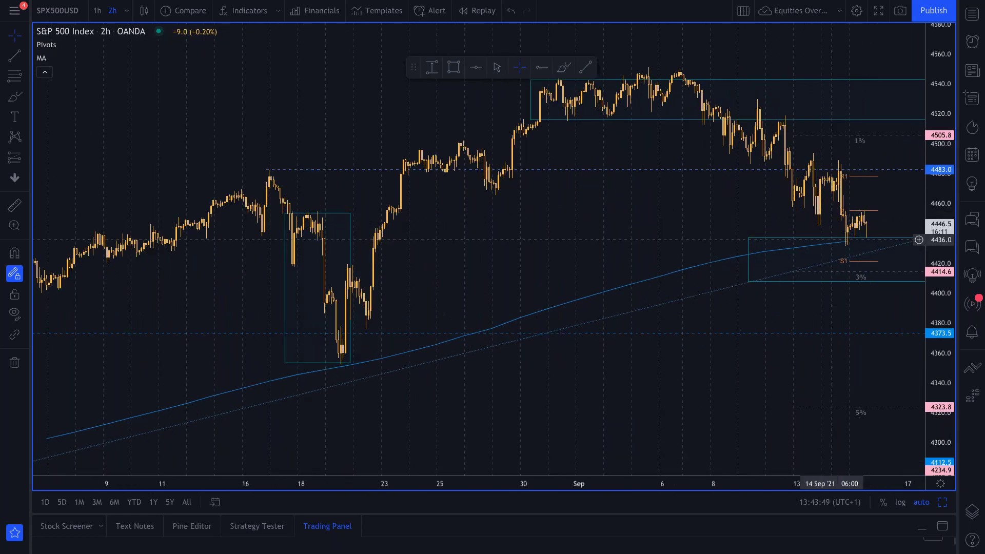
scroll(730, 274, "down", 4)
scroll(731, 274, "down", 4)
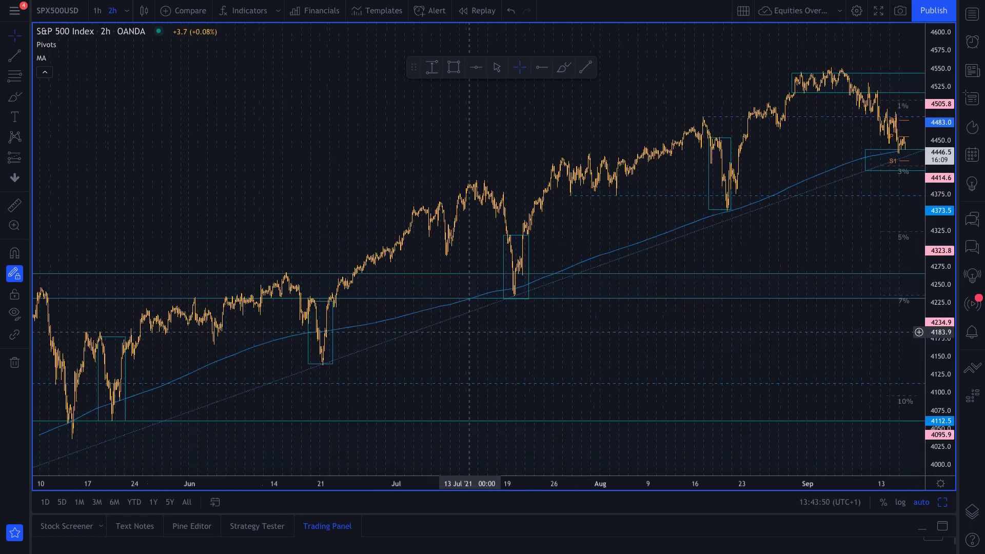
scroll(123, 400, "down", 3)
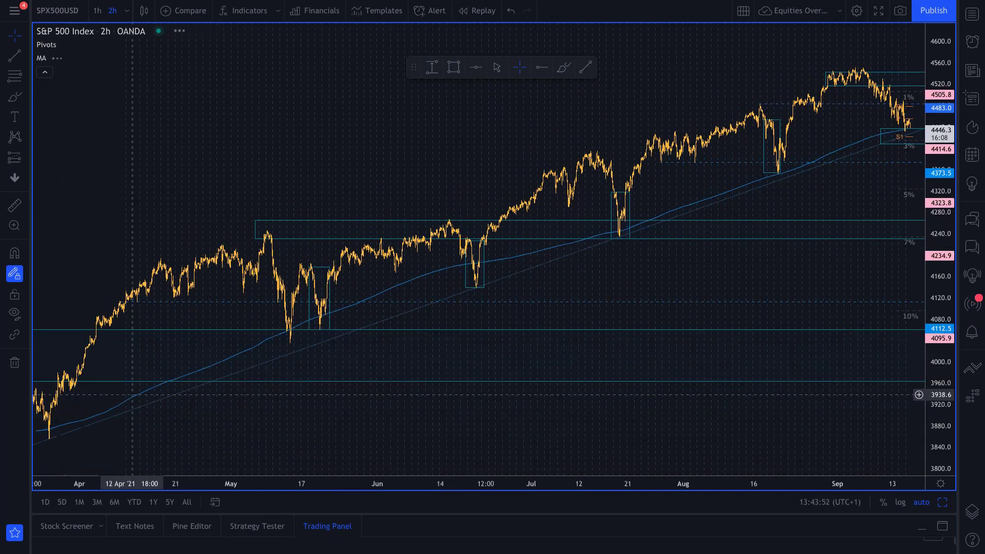
scroll(837, 191, "up", 6)
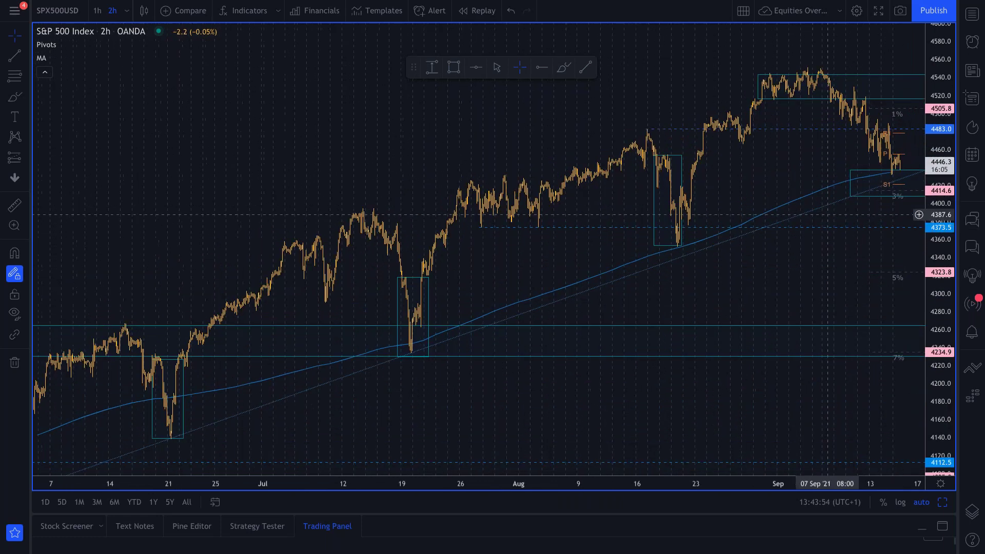
scroll(873, 213, "up", 3)
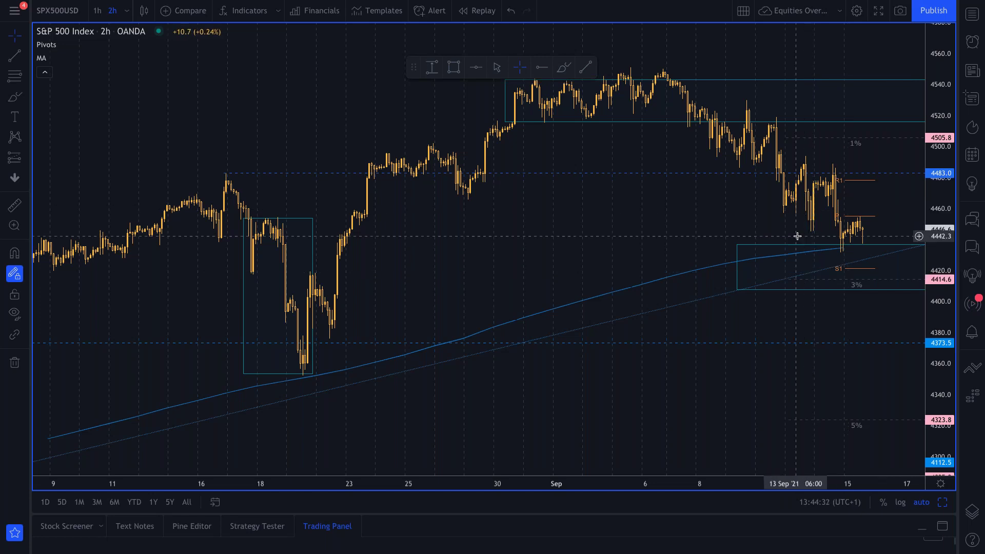
scroll(796, 236, "down", 3)
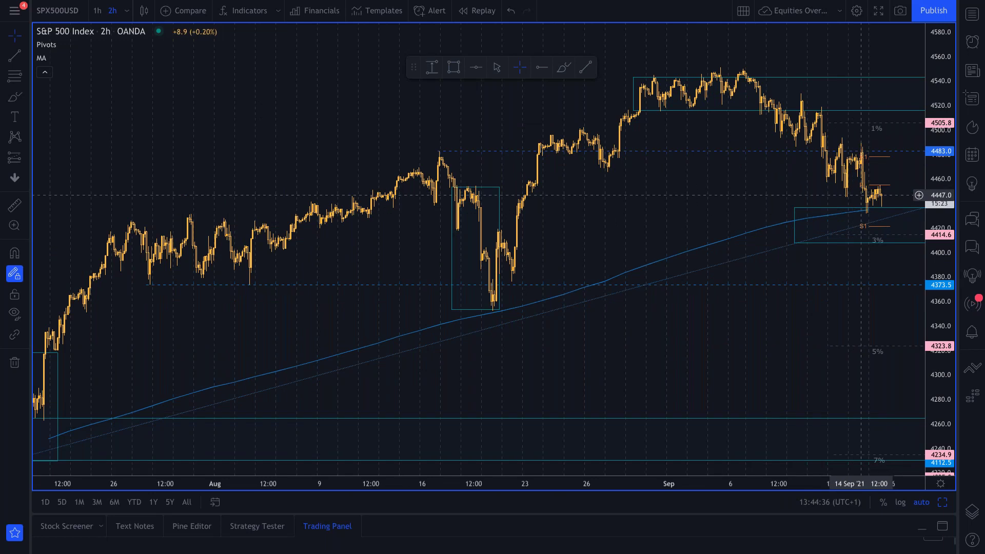
scroll(801, 235, "down", 1)
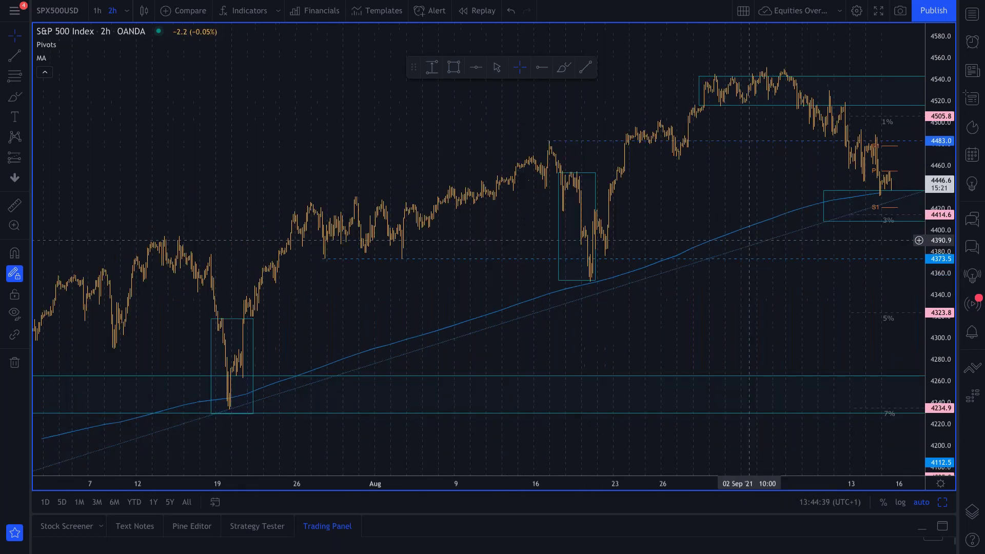
scroll(769, 150, "down", 2)
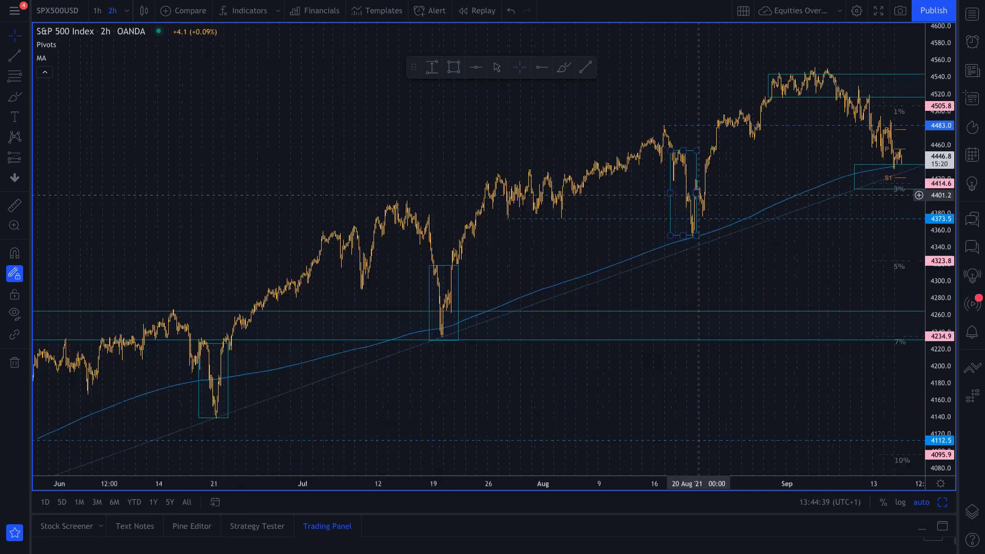
Set the S&P 500 chart to the weekly timeframe to examine the rise since mid-2020 and its marked support zones.
left_click(127, 11)
type("1W")
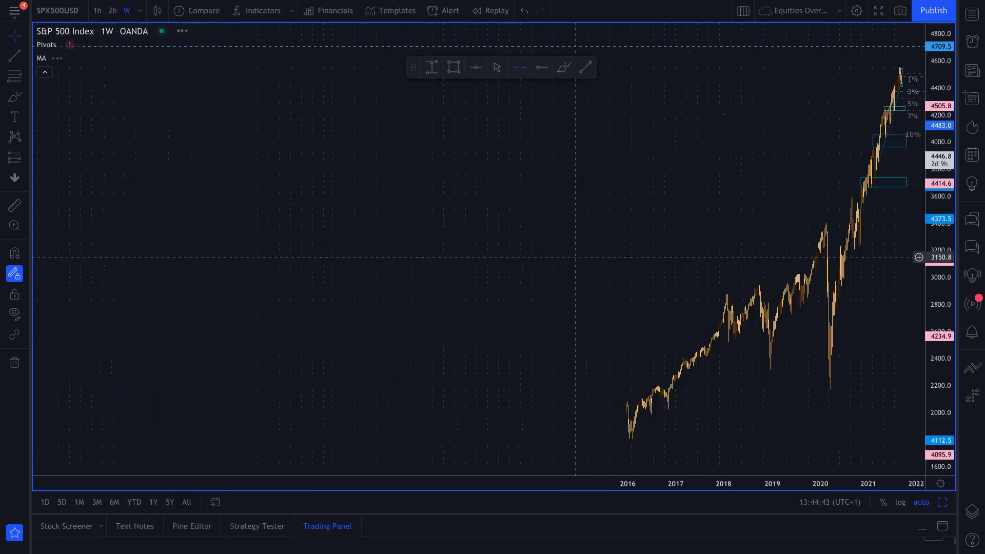
key("Return")
scroll(810, 225, "up", 2)
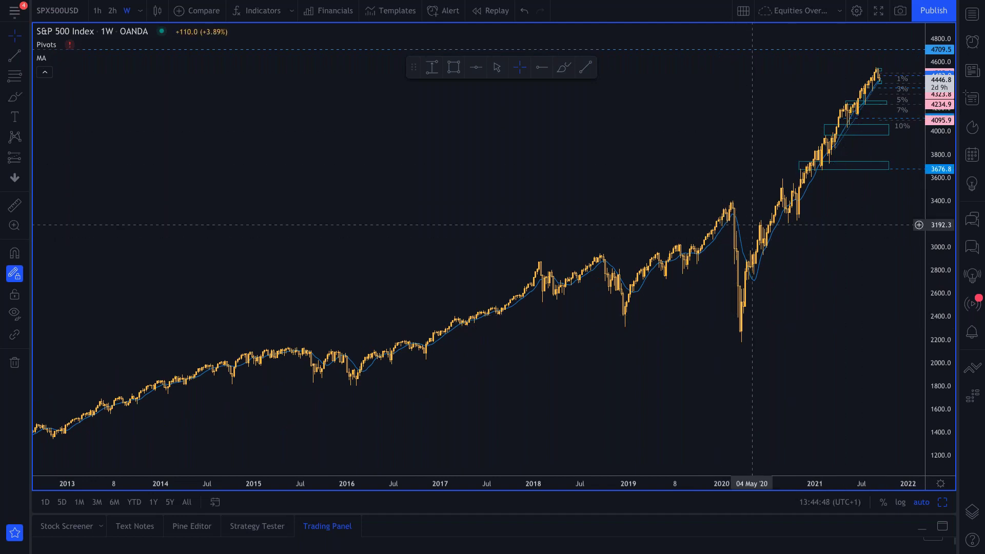
scroll(703, 272, "up", 4)
scroll(703, 274, "up", 1)
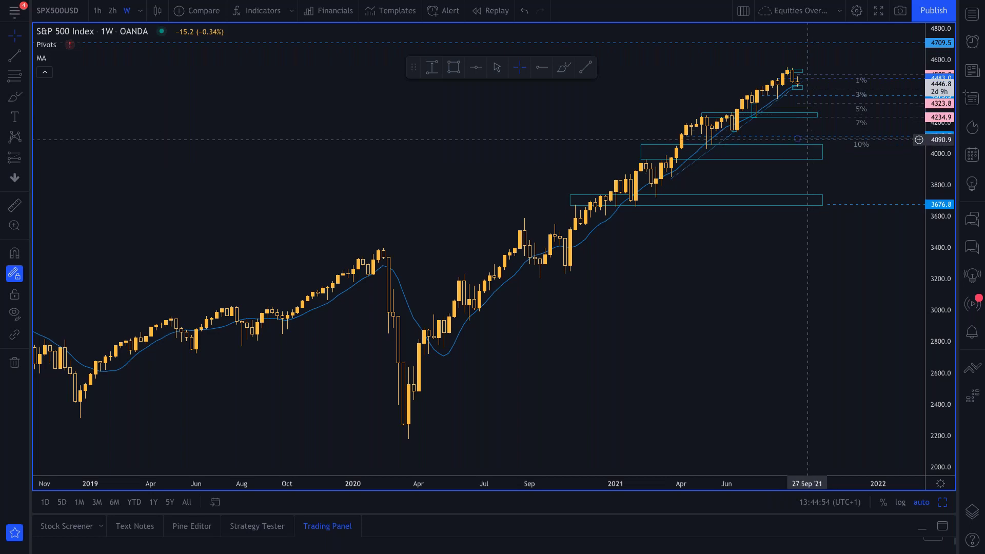
scroll(798, 103, "up", 3)
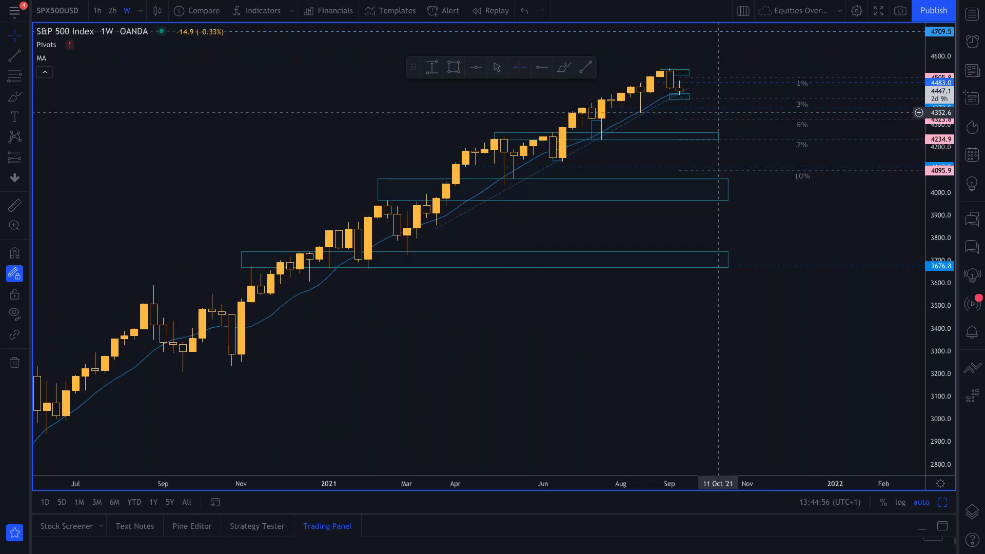
left_click(728, 178)
left_click(734, 173)
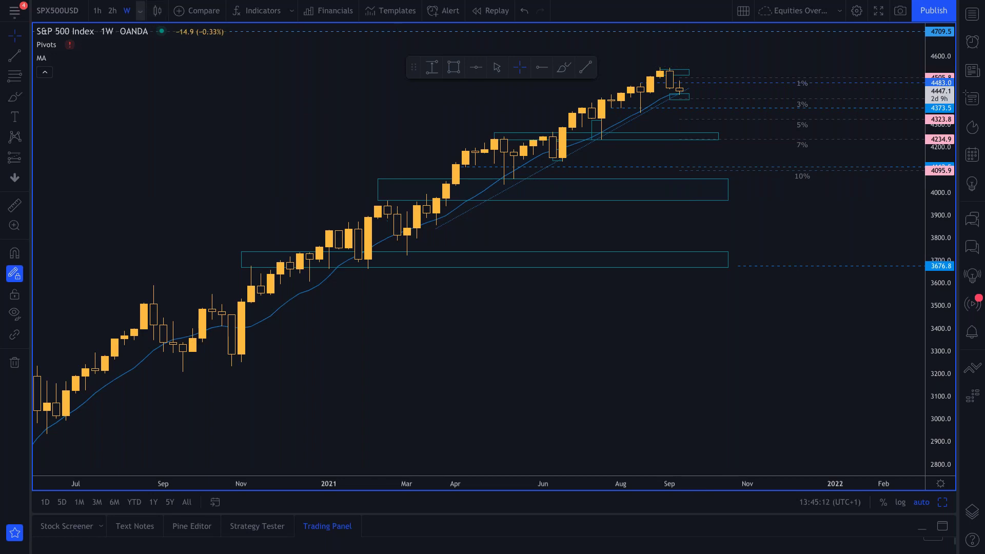
Set the S&P 500 chart to the daily timeframe, examine its pullbacks and support zones back to February, and restore the multi-chart layout.
left_click(140, 11)
left_click(198, 306)
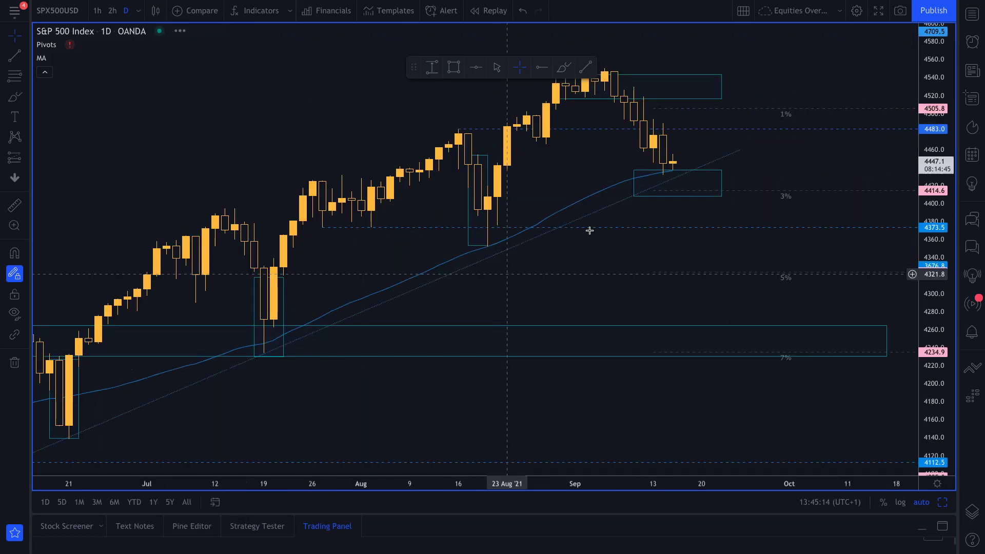
scroll(589, 231, "down", 2)
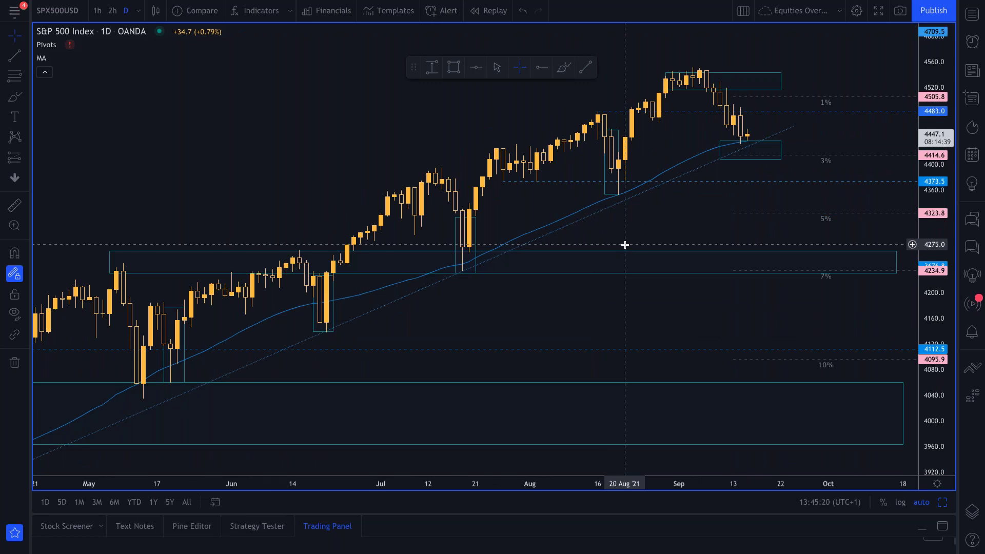
scroll(627, 245, "down", 2)
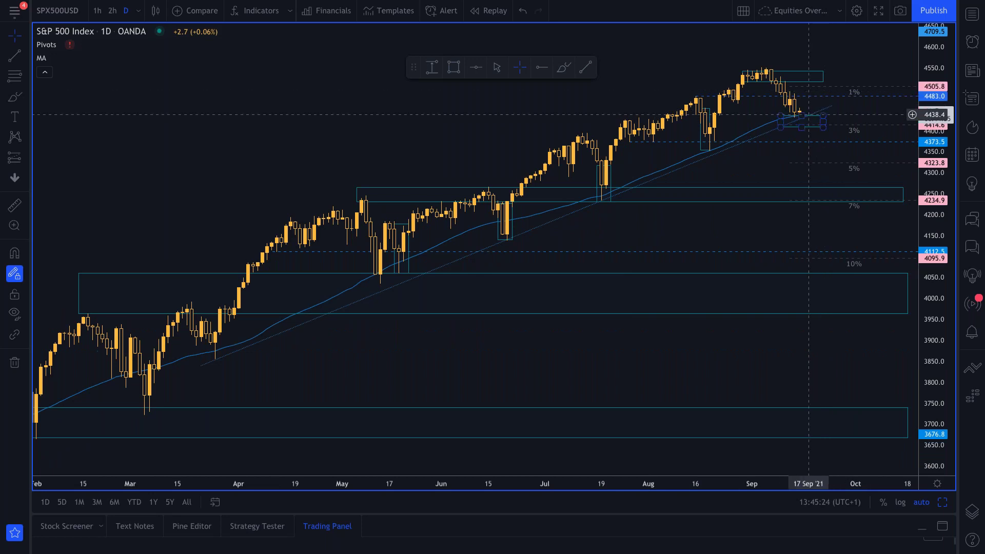
scroll(808, 115, "up", 3)
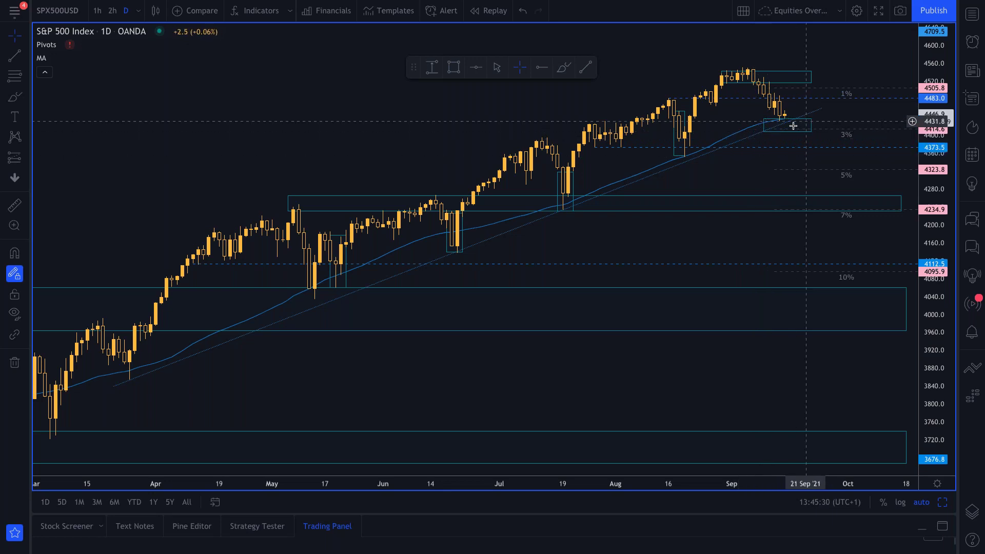
mouse_move(452, 461)
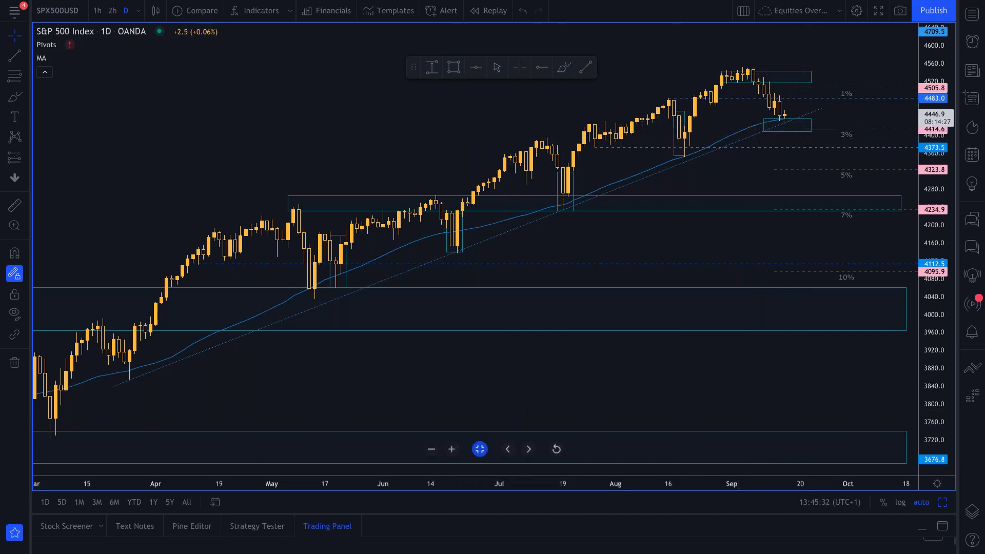
left_click(479, 449)
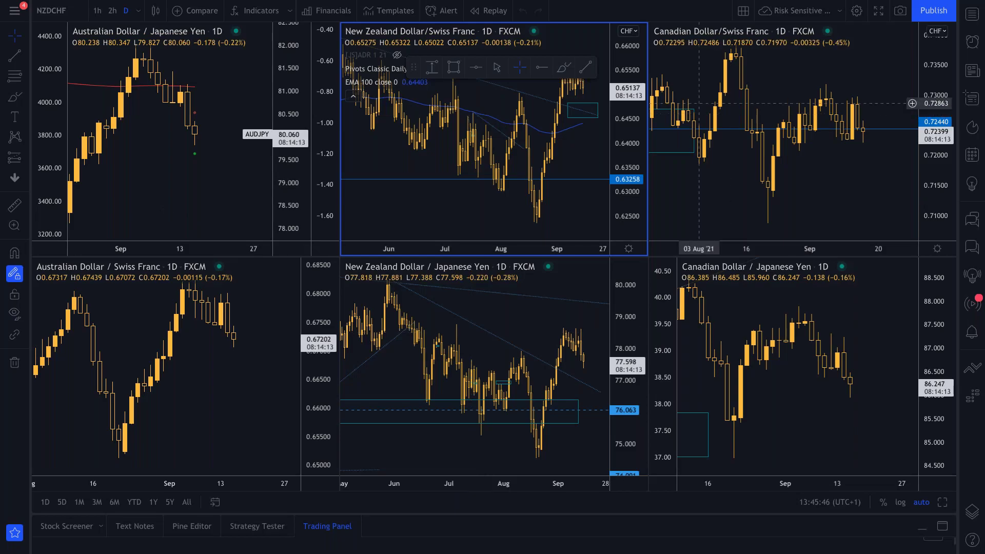
Maximize the New Zealand Dollar/Swiss Franc daily chart in the risk-sensitive layout and show its price history back to early 2021.
scroll(489, 208, "up", 3)
scroll(489, 209, "up", 2)
scroll(488, 352, "up", 3)
scroll(489, 351, "up", 2)
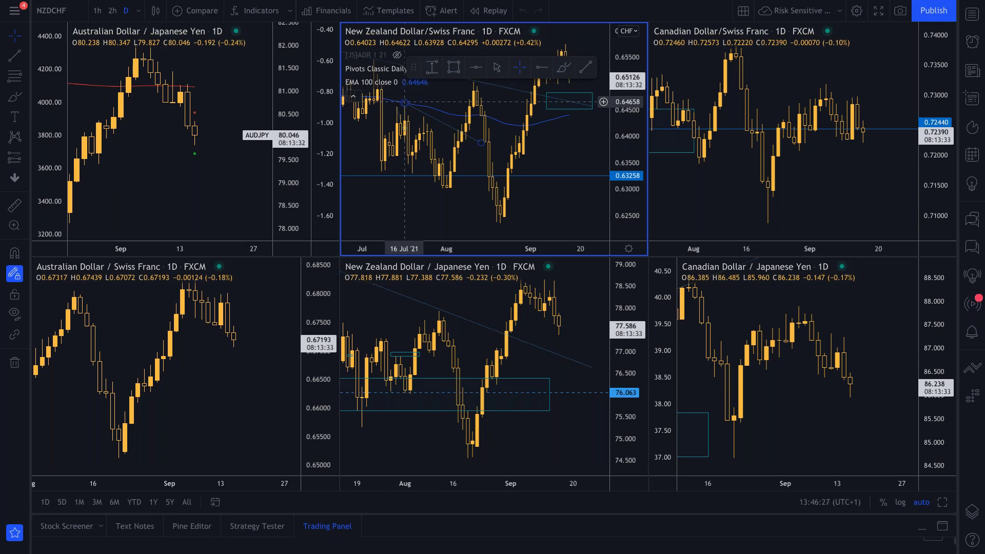
scroll(455, 203, "down", 2)
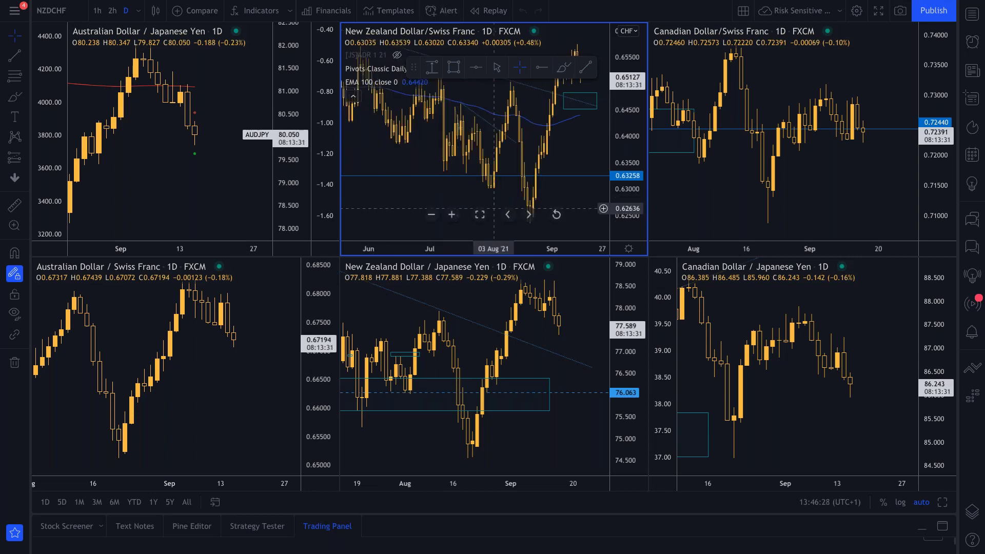
left_click(481, 214)
scroll(542, 246, "up", 2)
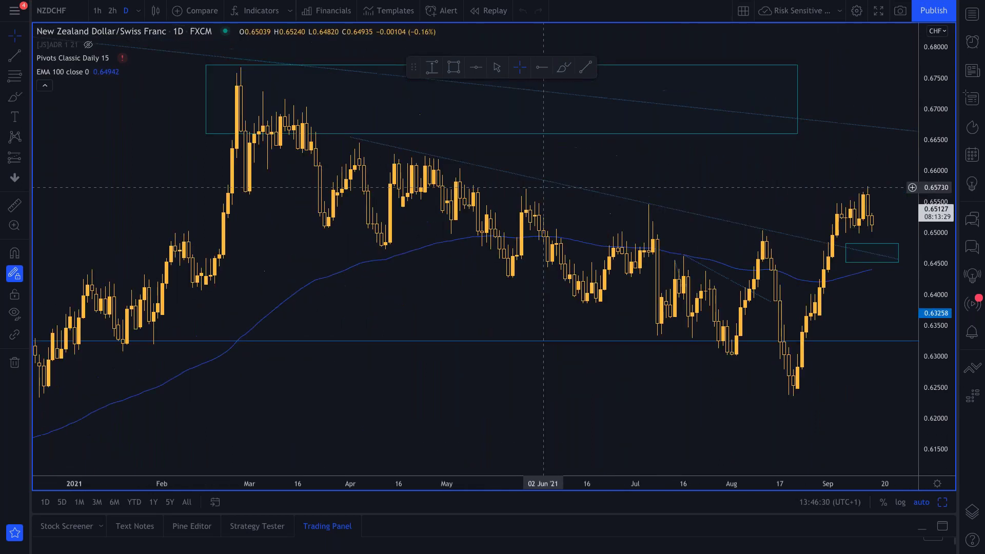
Examine the small boxed zone at NZD/CHF's descending trendline below the September price and return to the multi-chart layout.
left_click(888, 244)
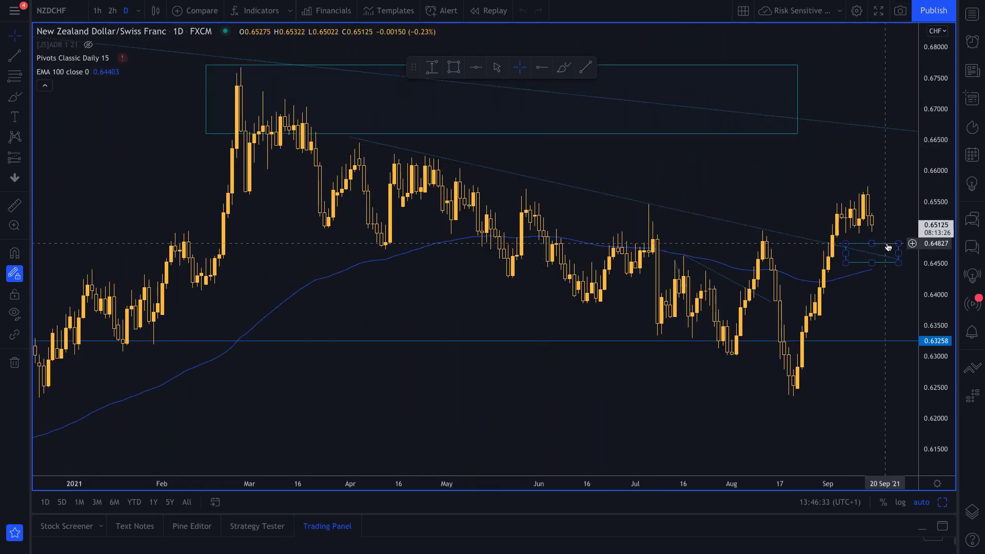
left_click(889, 252)
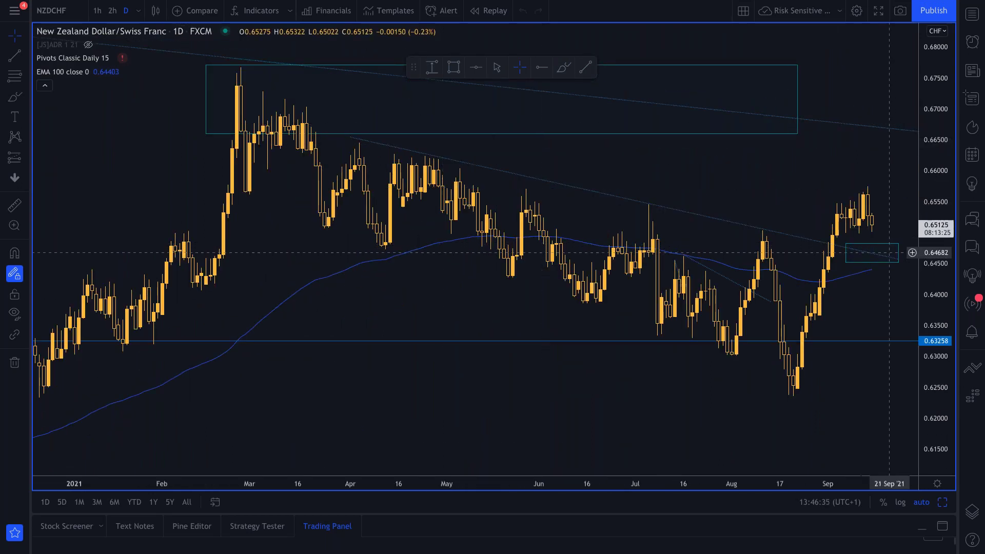
left_click(850, 262)
left_click(872, 253)
mouse_move(449, 448)
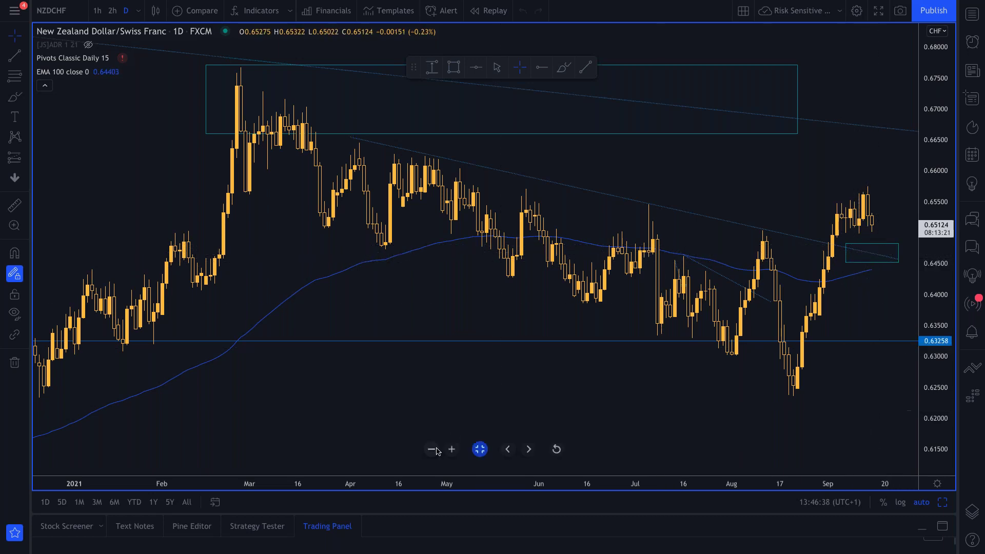
left_click(480, 449)
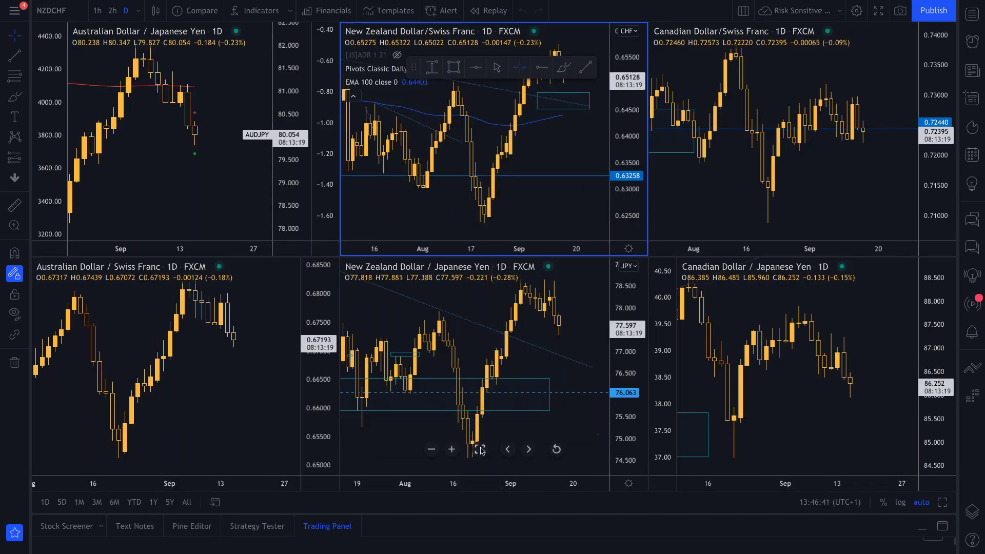
Maximize the New Zealand Dollar/Japanese Yen daily chart to examine its recent price action, and restore the multi-chart layout.
left_click(480, 449)
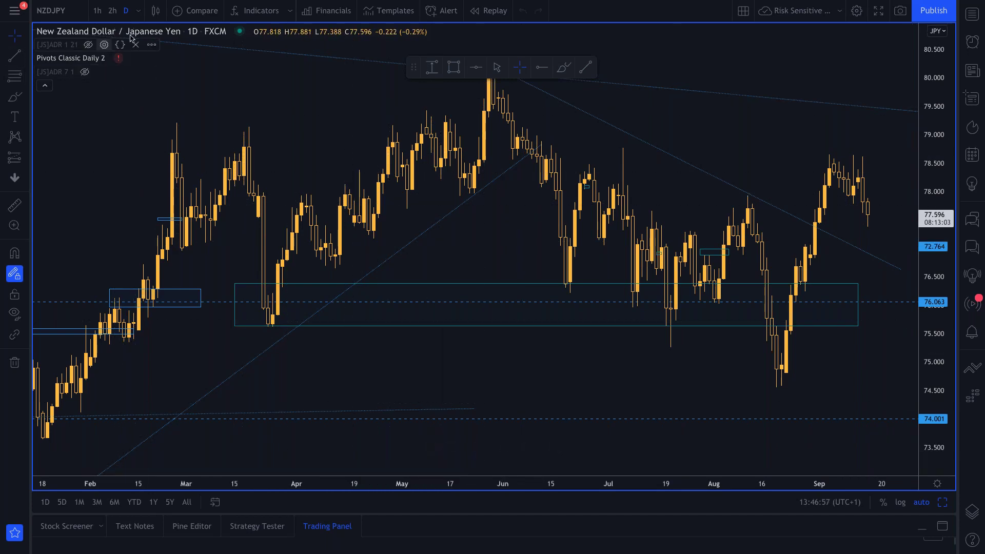
mouse_move(156, 44)
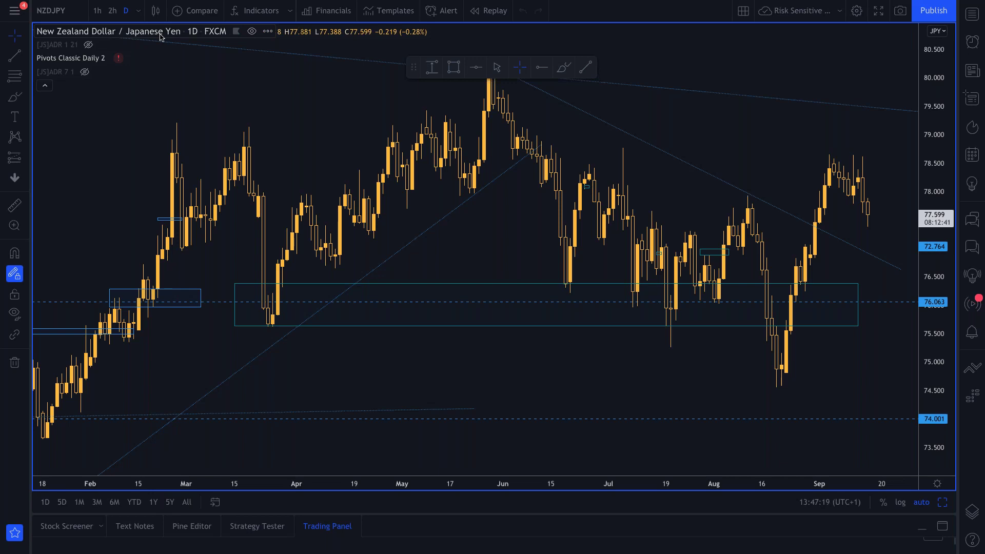
mouse_move(39, 45)
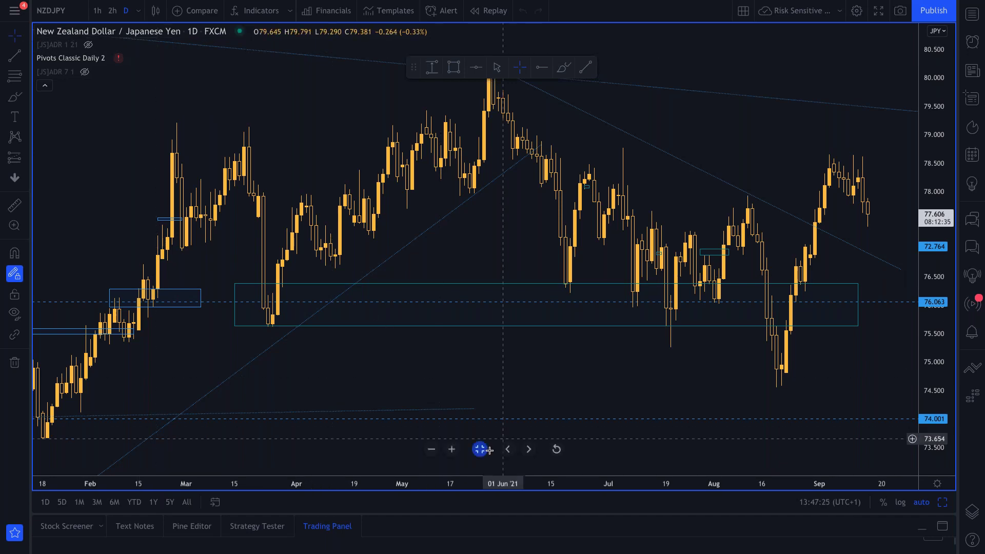
left_click(479, 449)
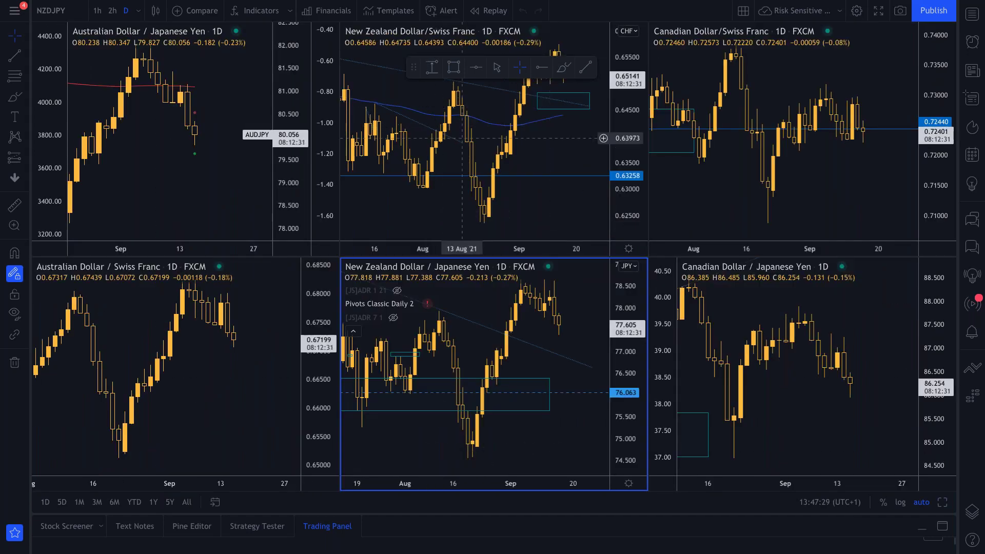
Switch to the Forex Majors layout and open the Preview screenshot of the 15 September 2021 economic calendar.
scroll(458, 124, "up", 1)
left_click_drag(408, 66, 701, 12)
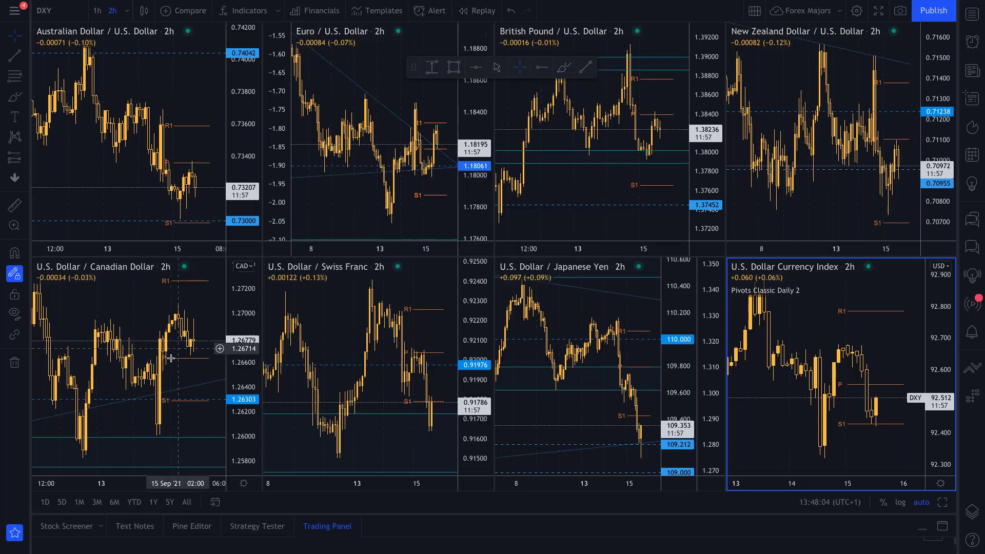
mouse_move(358, 5)
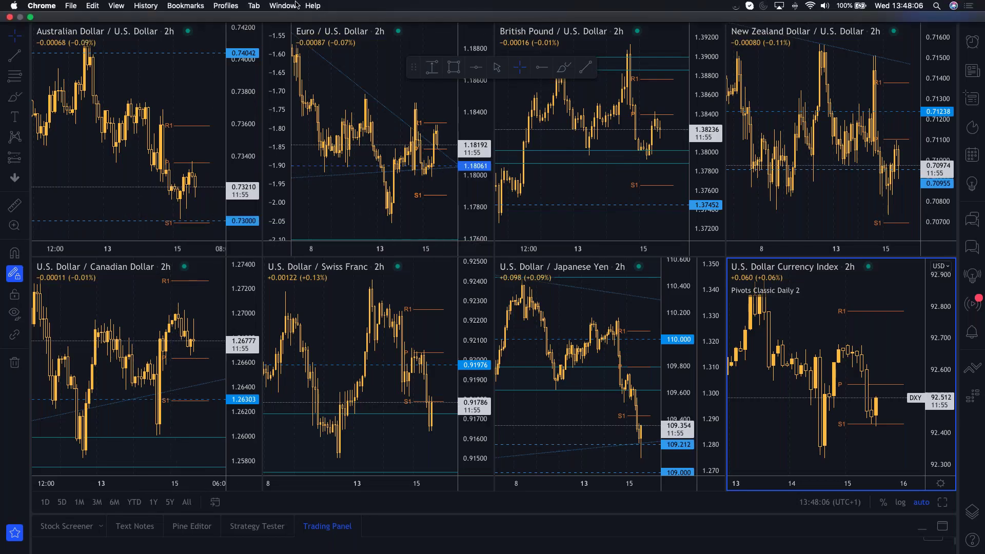
key("ctrl+Up")
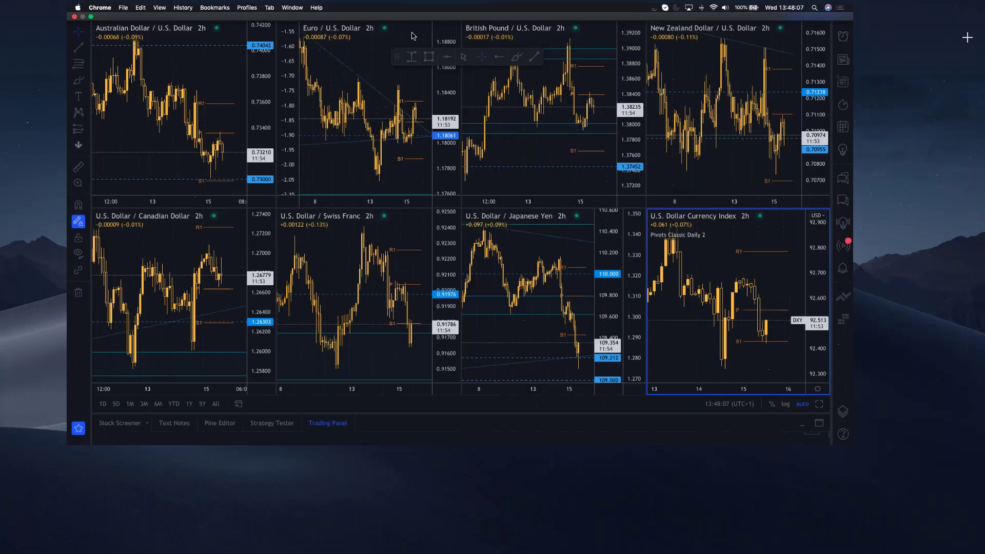
left_click(229, 262)
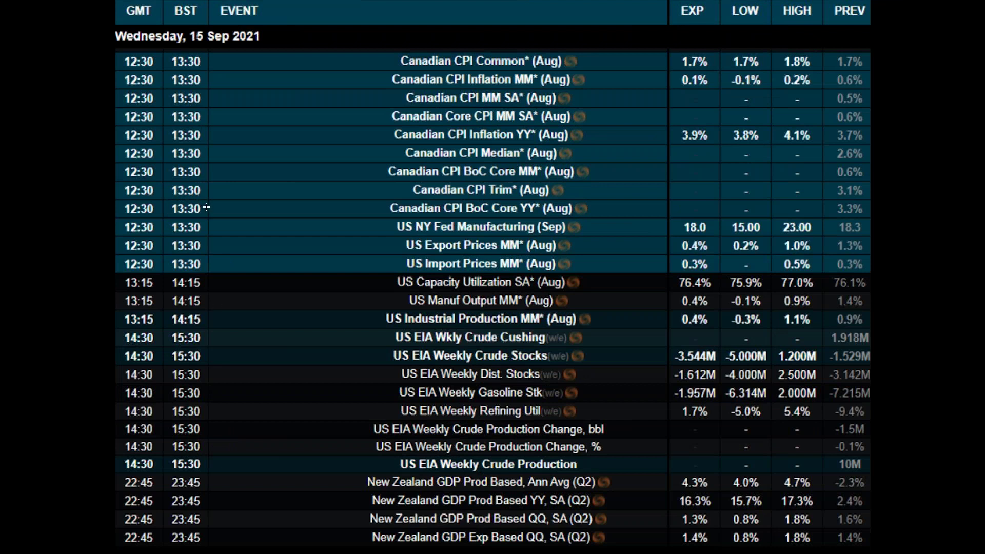
Leave the economic calendar screenshot for Chrome's Forex Majors charts and take the browser out of full screen.
mouse_move(270, 2)
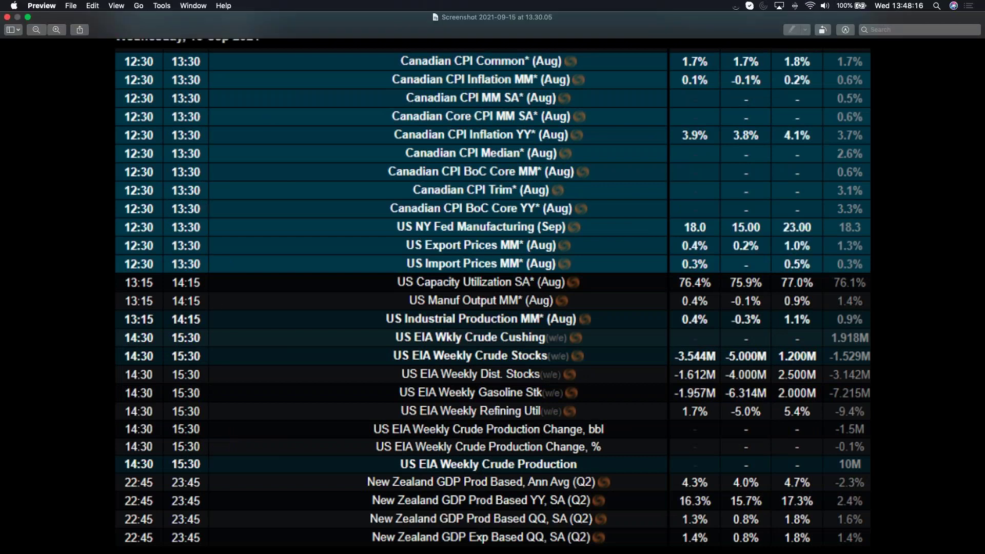
key("ctrl+Up")
left_click(346, 71)
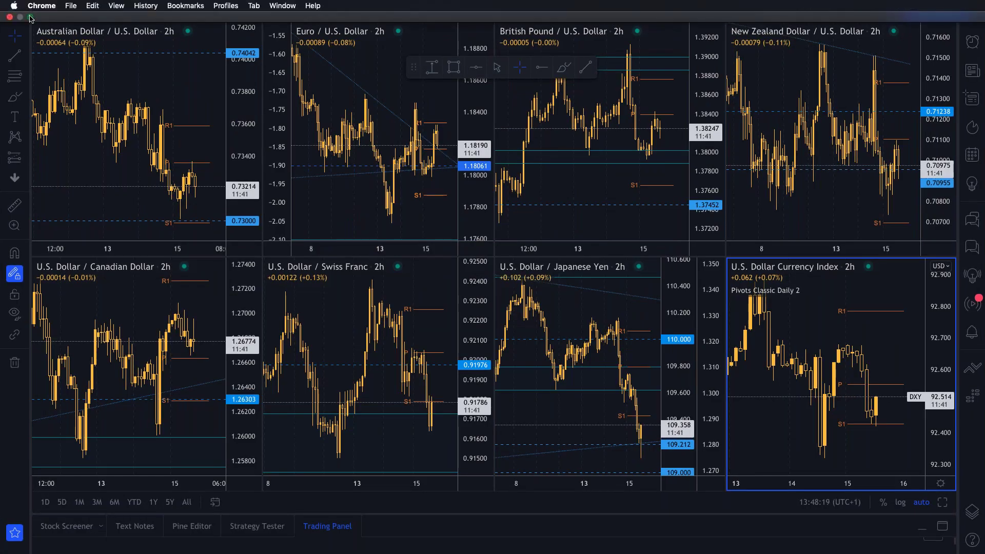
left_click(29, 17)
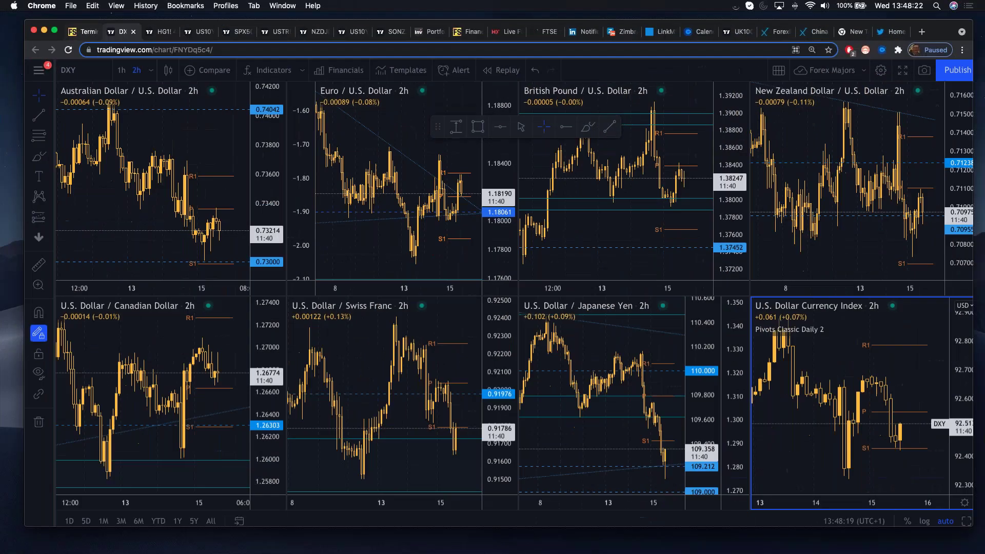
Open the Financial Source terminal's Sentiment Stream with all news shown and read the 13:30 Canadian CPI releases.
left_click(82, 32)
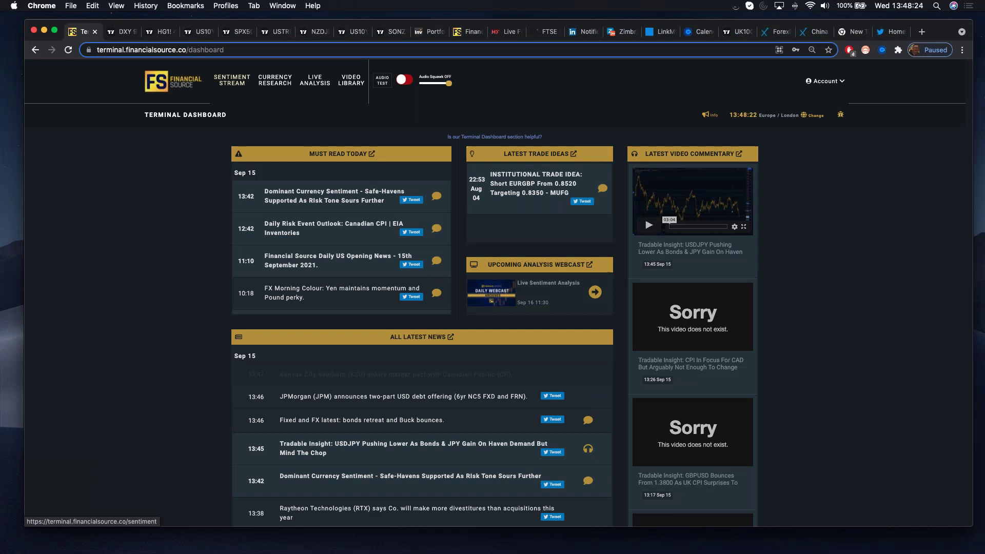
left_click(232, 79)
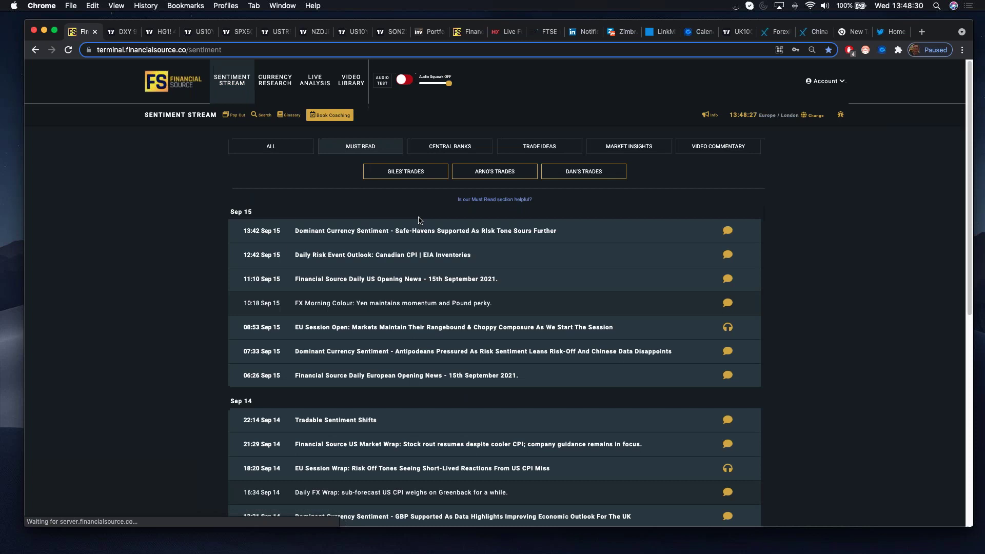
left_click(279, 147)
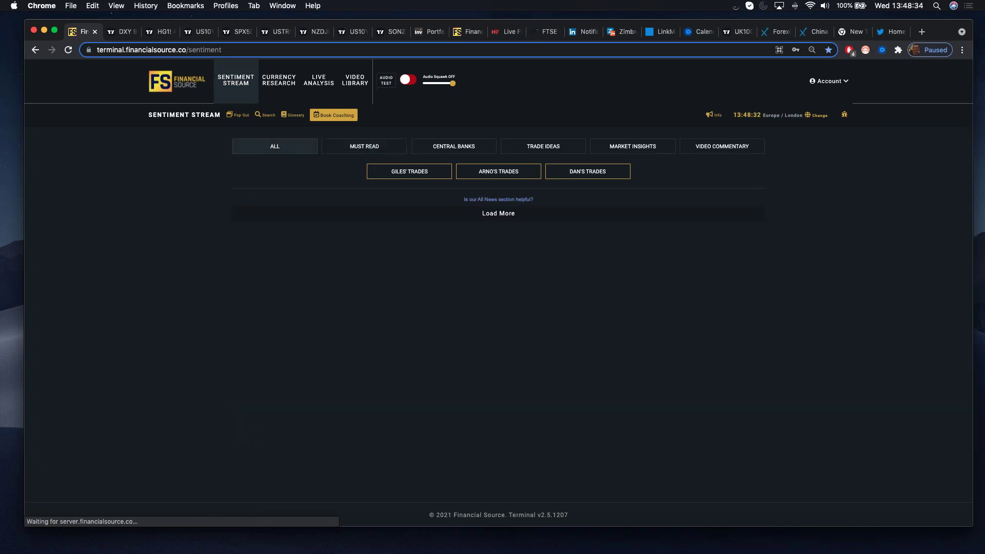
scroll(495, 293, "down", 2)
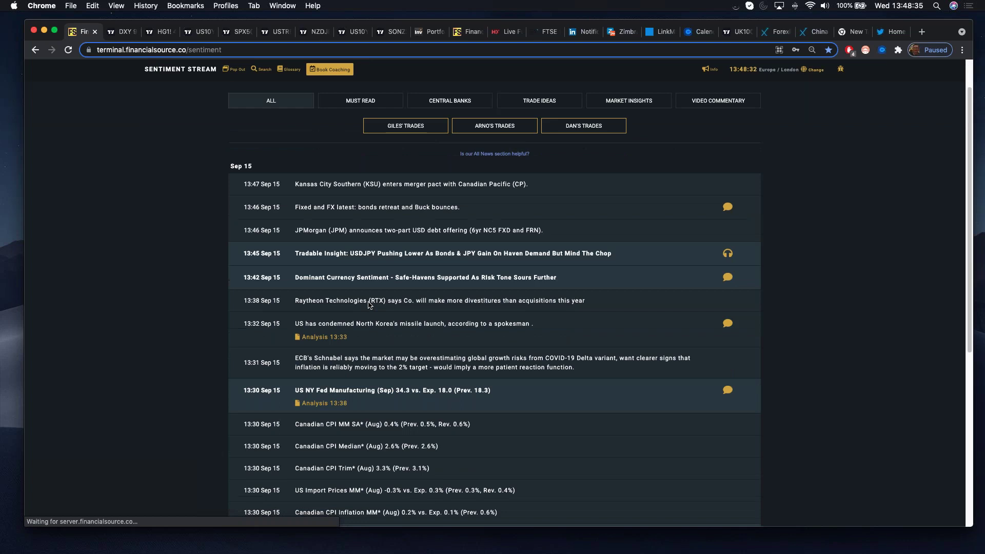
scroll(347, 324, "down", 4)
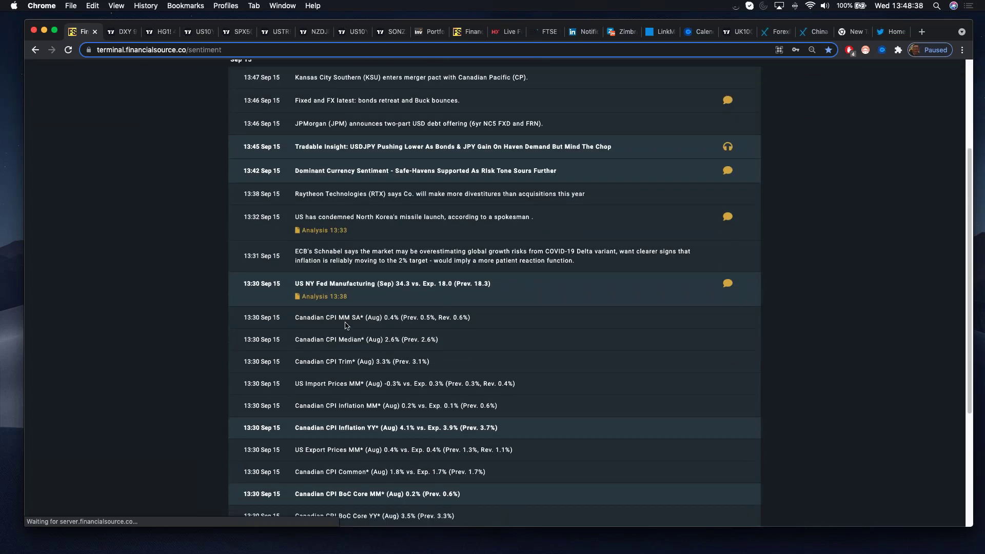
scroll(350, 339, "down", 1)
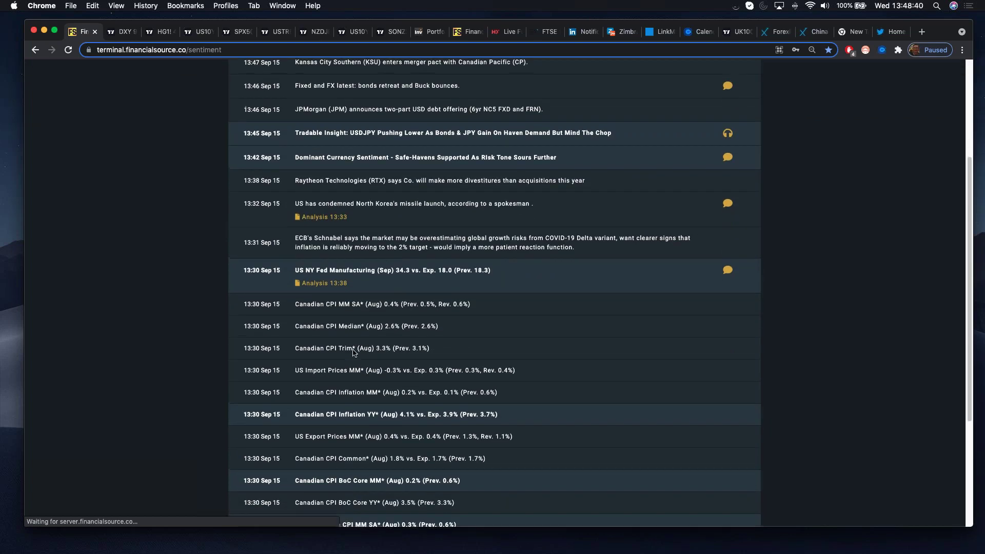
scroll(354, 353, "down", 2)
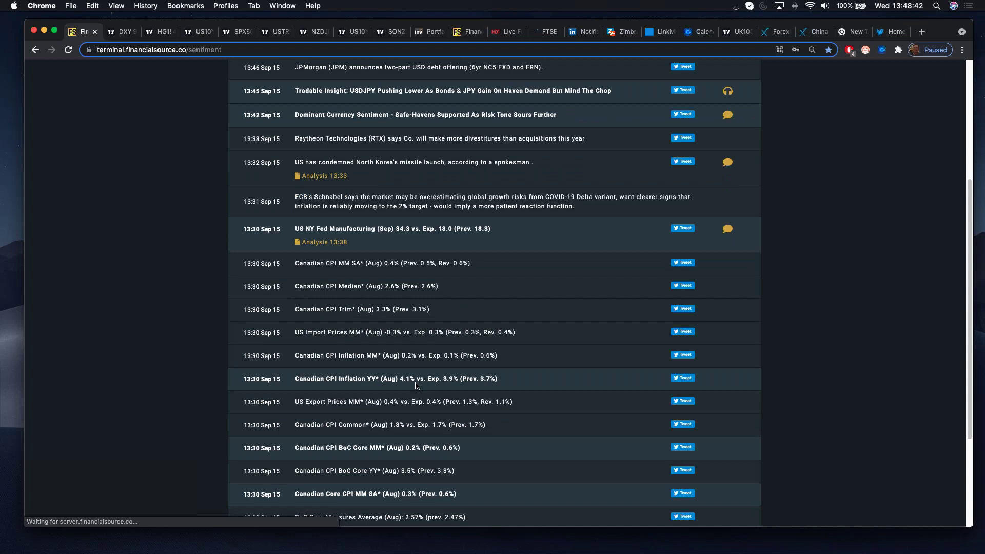
scroll(413, 410, "down", 1)
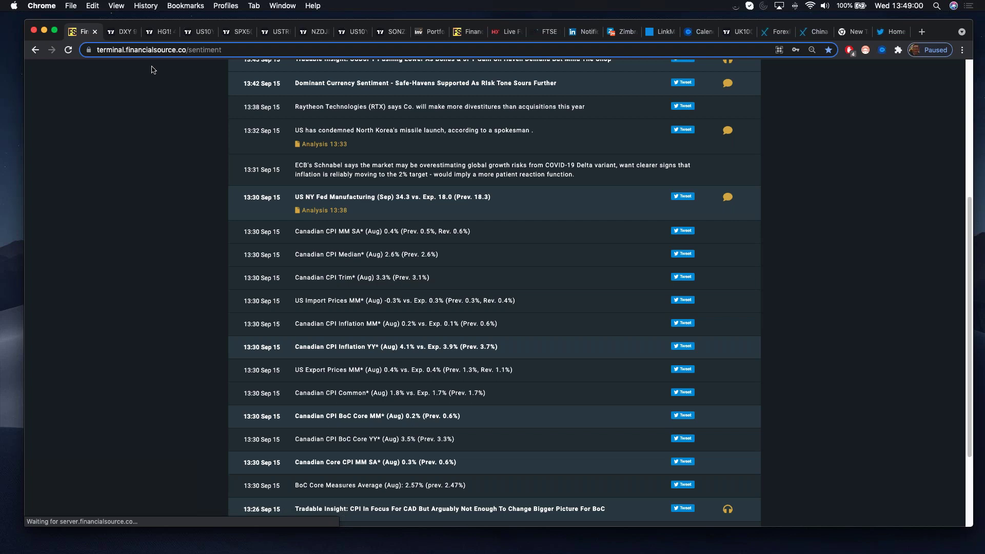
Return to TradingView's Forex Majors layout in full screen and select the 2-hour U.S. Dollar/Canadian Dollar chart.
left_click(123, 33)
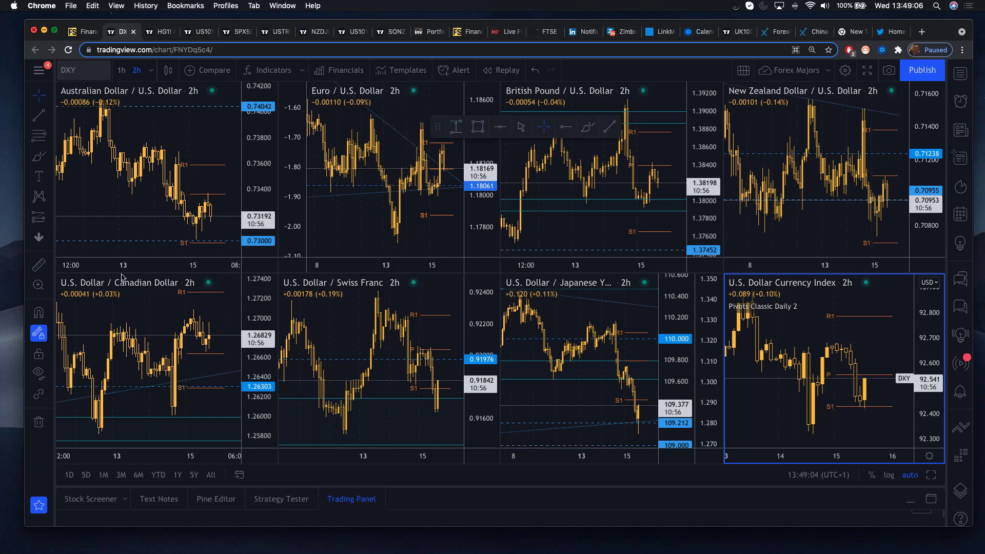
key("ctrl+super+f")
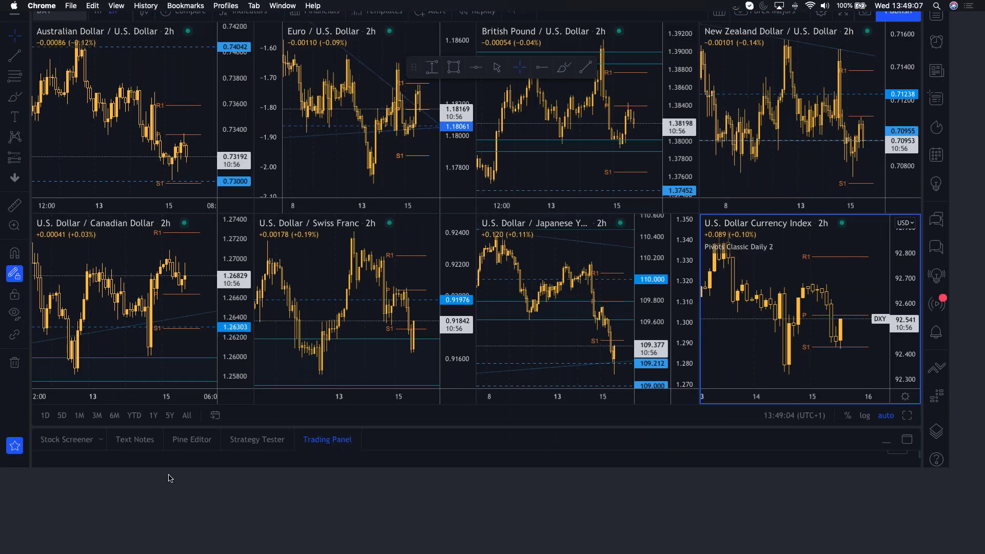
left_click(110, 281)
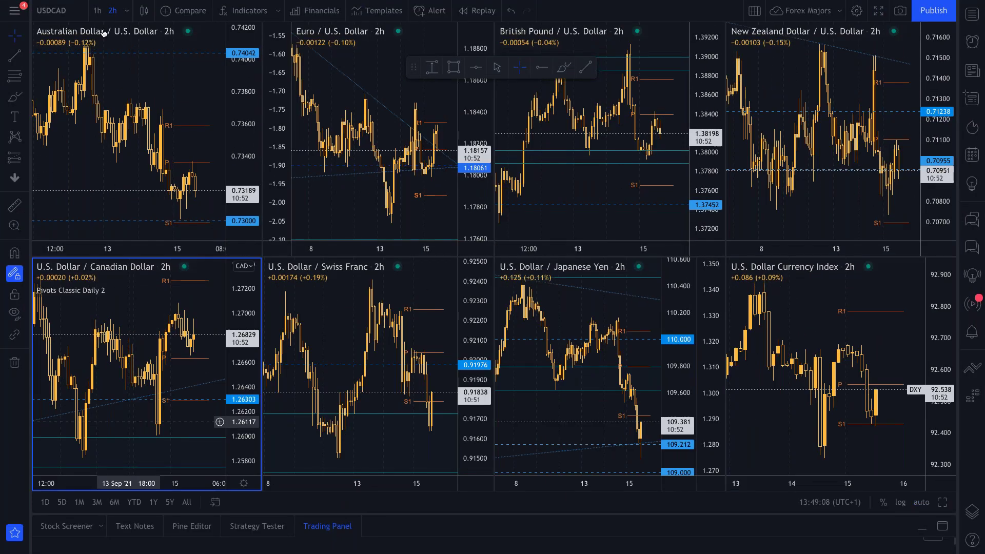
Set the Forex Majors charts to the 30-minute interval and examine U.S. Dollar/Canadian Dollar price action on 15 September.
left_click(127, 10)
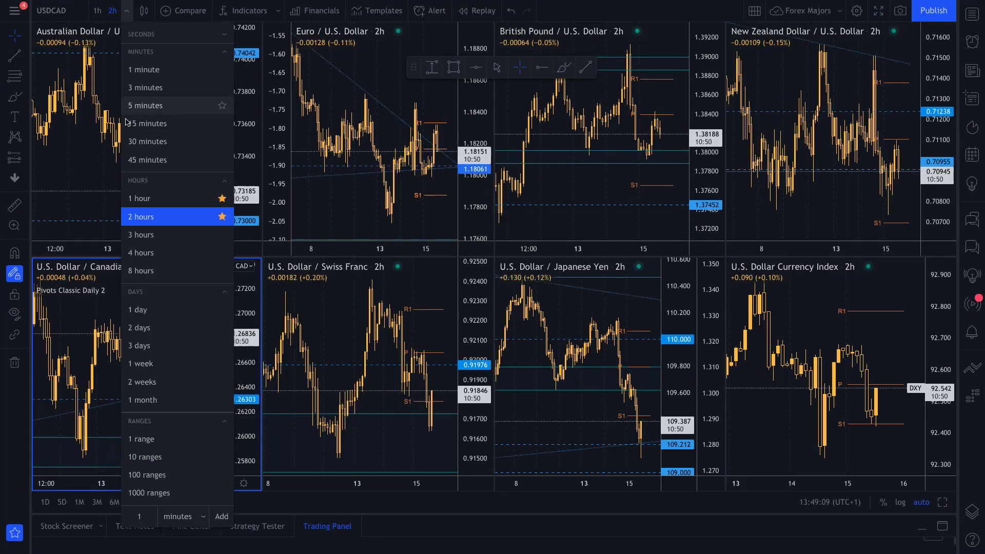
left_click(144, 146)
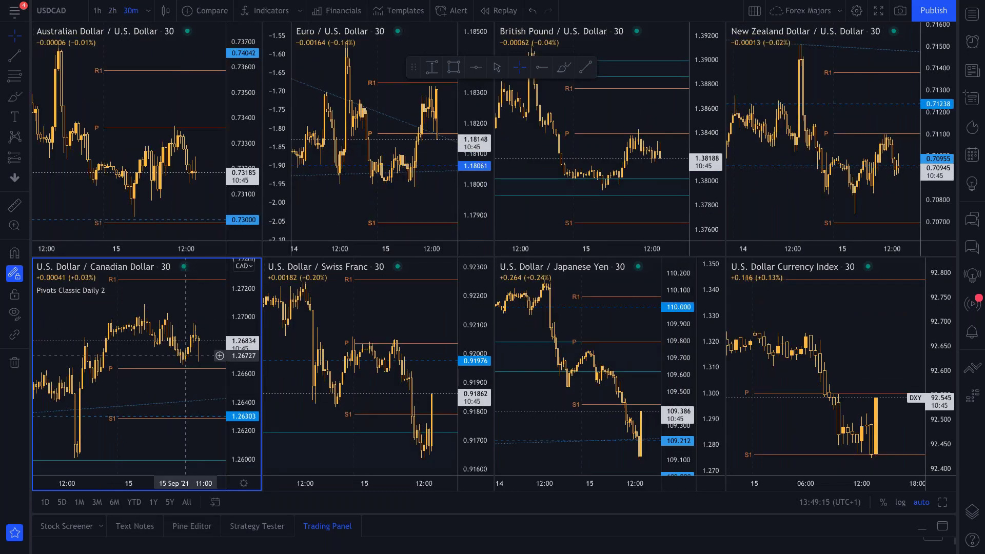
scroll(176, 354, "down", 1)
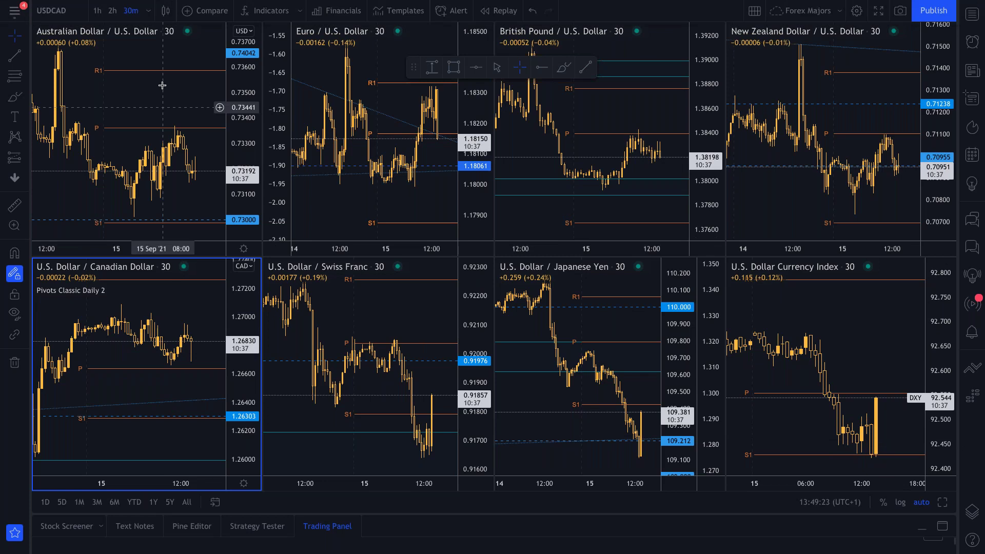
Set all the Forex Majors charts to the 1-day interval.
left_click(148, 11)
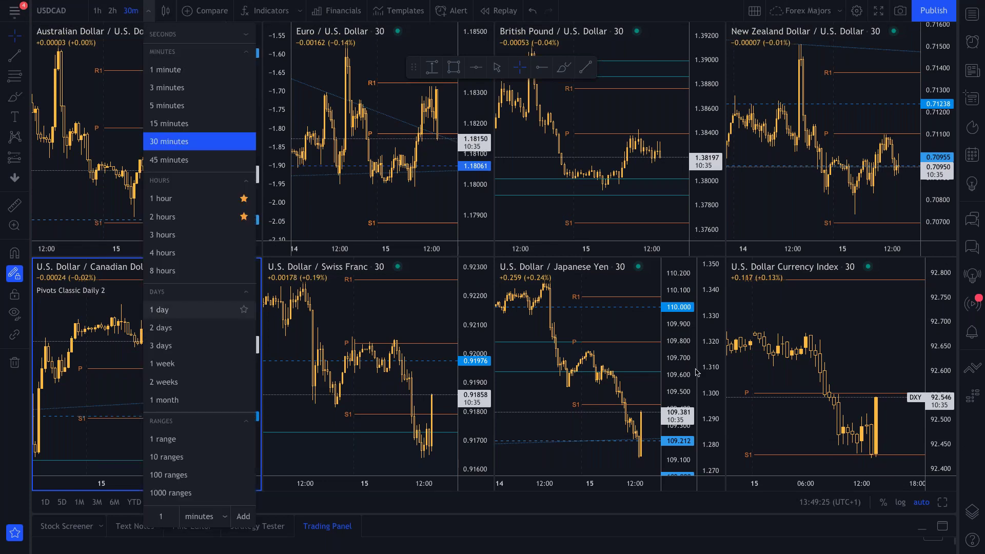
left_click(160, 313)
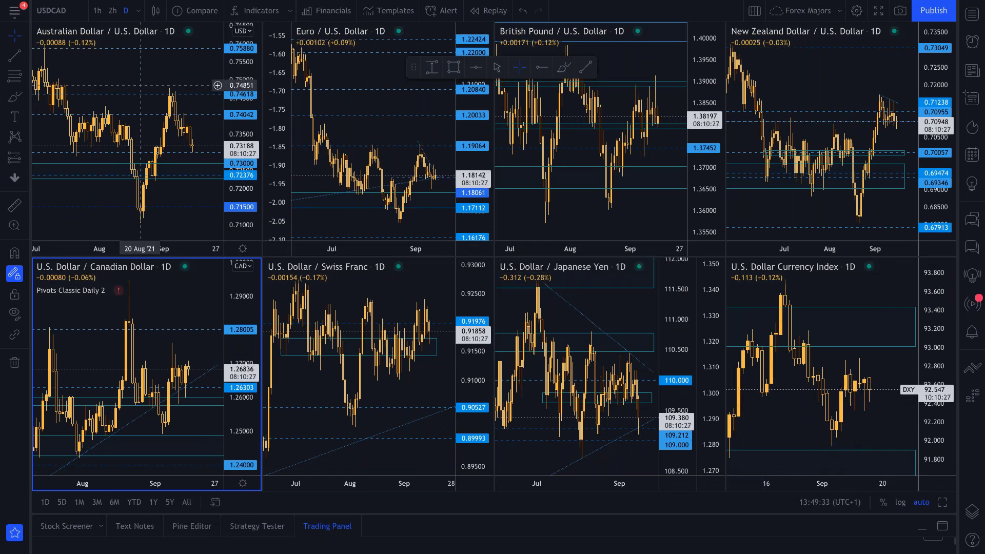
Switch to the full-screen Preview screenshot of the economic calendar and review the US EIA crude and New Zealand GDP entries.
mouse_move(366, 3)
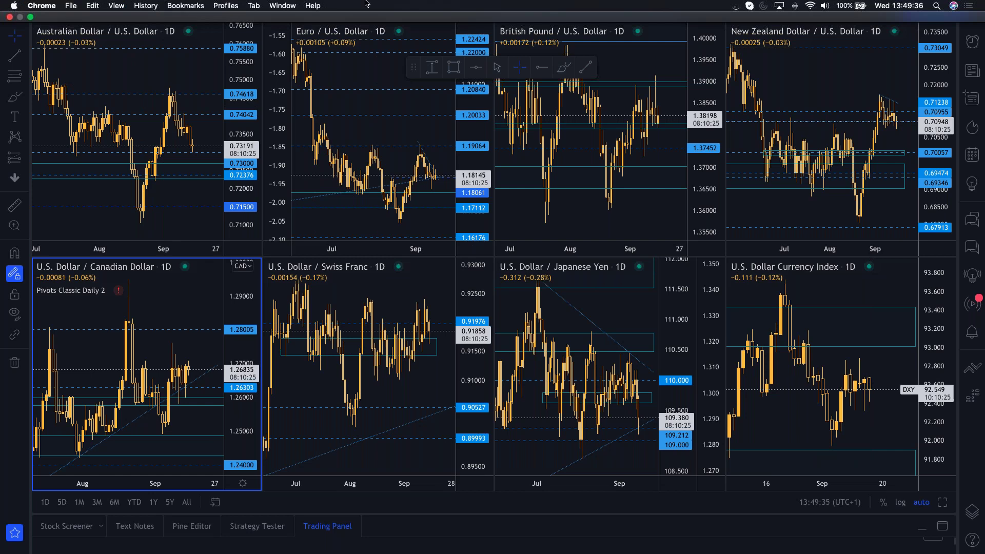
key("ctrl+Up")
left_click(450, 51)
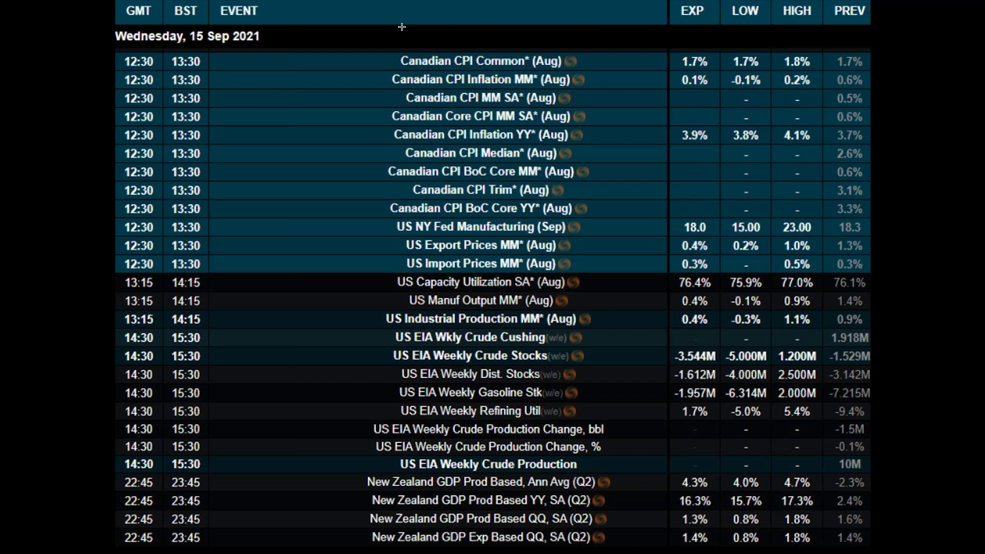
Return to Chrome, bring up the Commodities layout, and examine the daily WTI and Brent crude oil price trends since summer.
key("ctrl+Up")
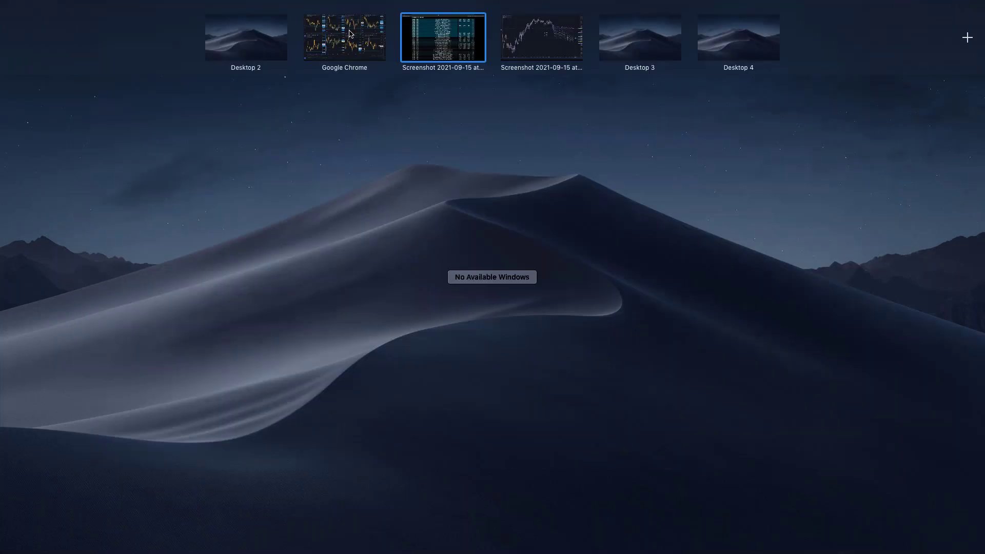
left_click(341, 35)
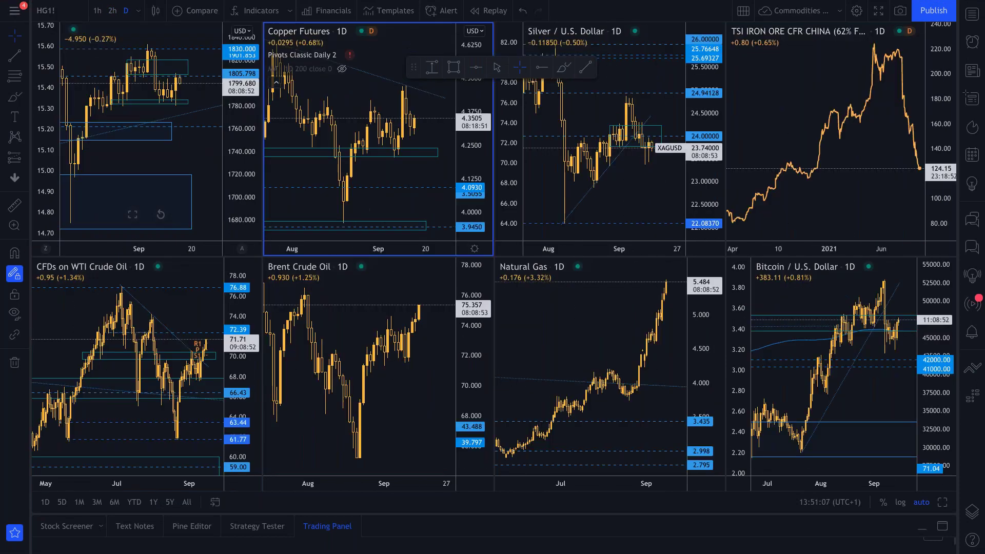
scroll(99, 380, "up", 5)
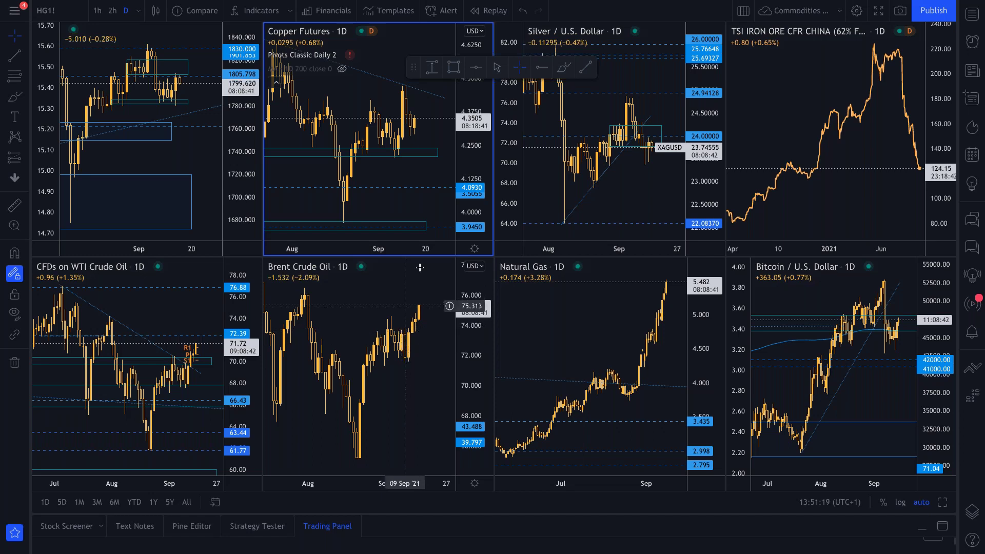
scroll(415, 311, "down", 2)
scroll(418, 311, "down", 2)
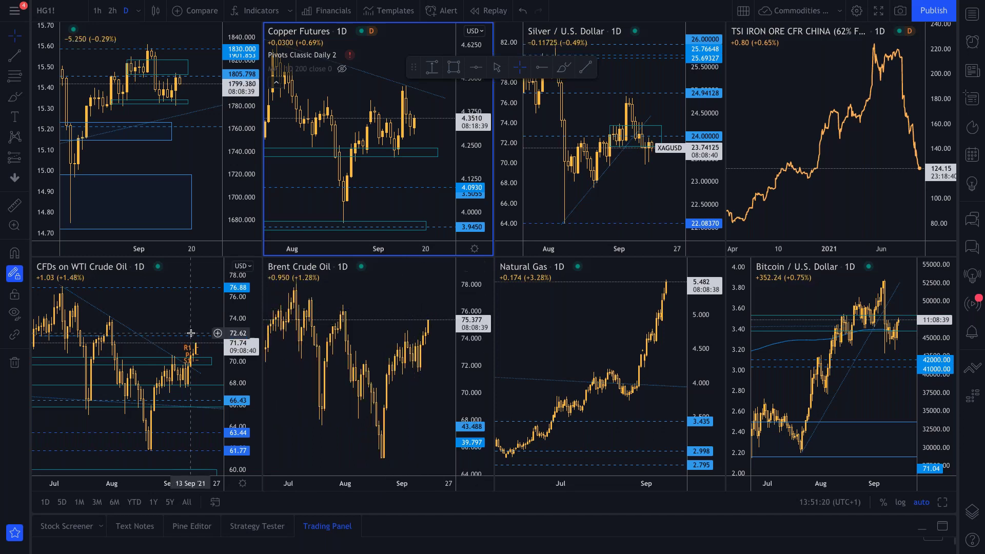
scroll(207, 342, "up", 3)
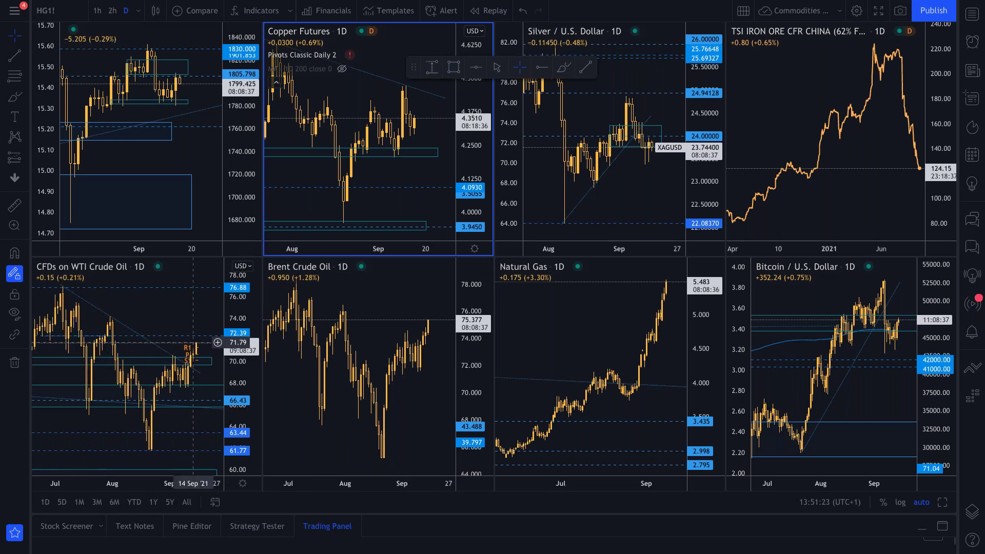
scroll(429, 346, "down", 3)
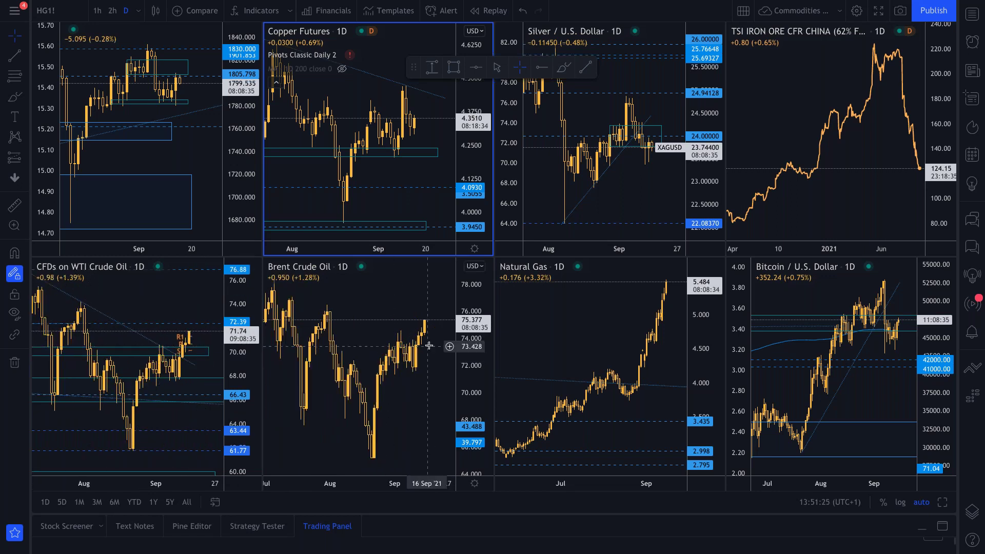
scroll(429, 346, "down", 3)
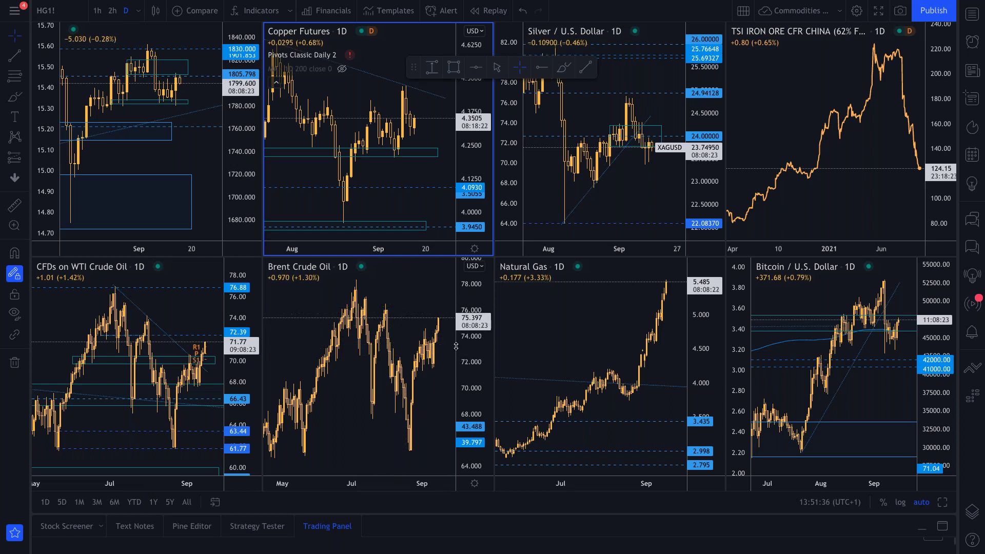
scroll(412, 336, "up", 2)
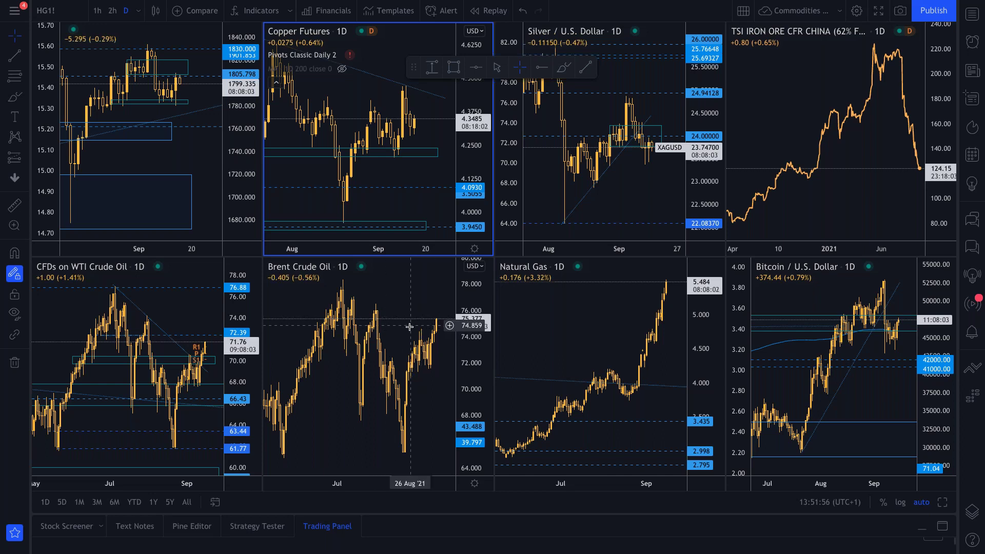
scroll(418, 336, "up", 1)
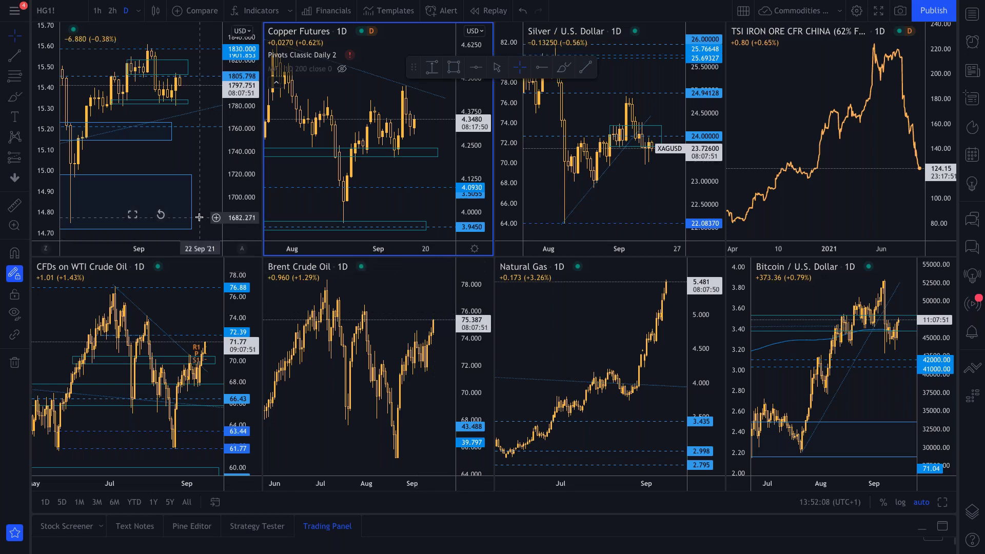
Reopen the economic calendar screenshot in Preview and take its window out of full screen.
mouse_move(541, 3)
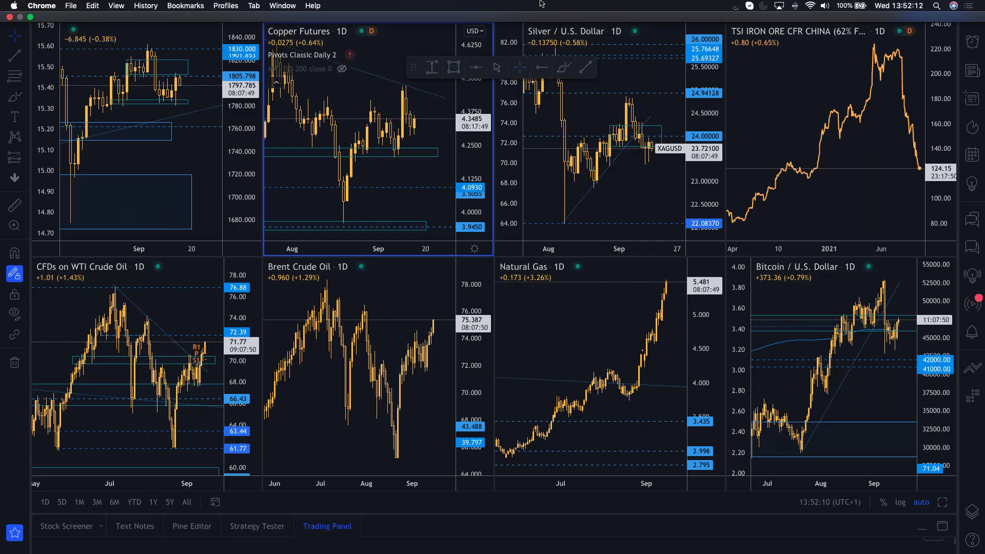
key("ctrl+Up")
left_click(433, 42)
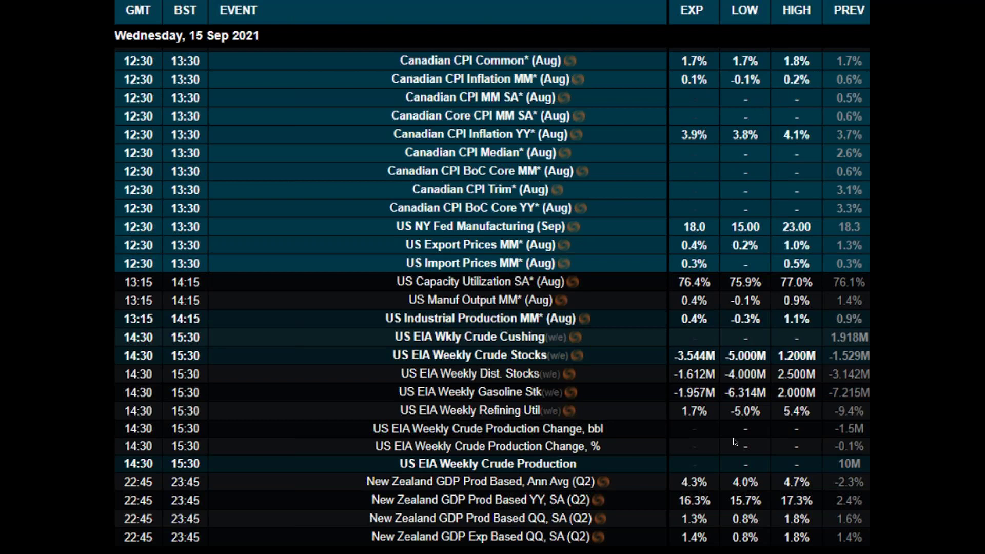
mouse_move(261, 3)
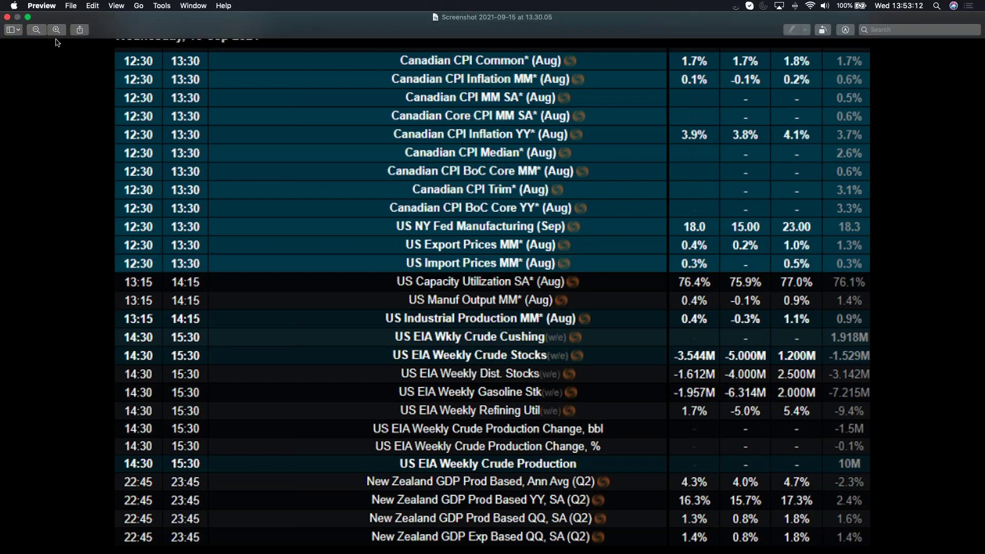
left_click(29, 17)
Return to the TradingView charts in Chrome, switch to the currency crosses layout, and examine the daily NZD/JPY and NZD/CHF charts.
key("ctrl+Up")
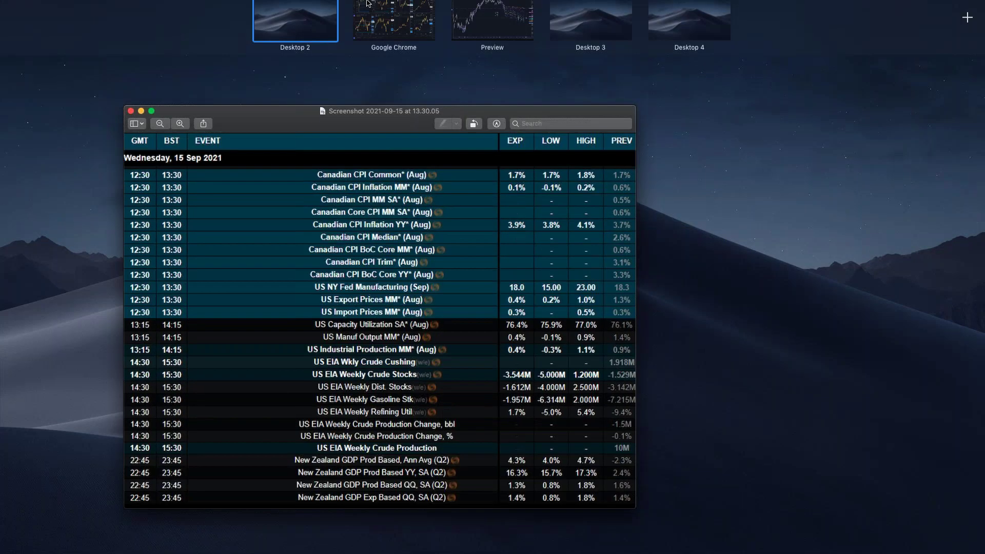
left_click(367, 4)
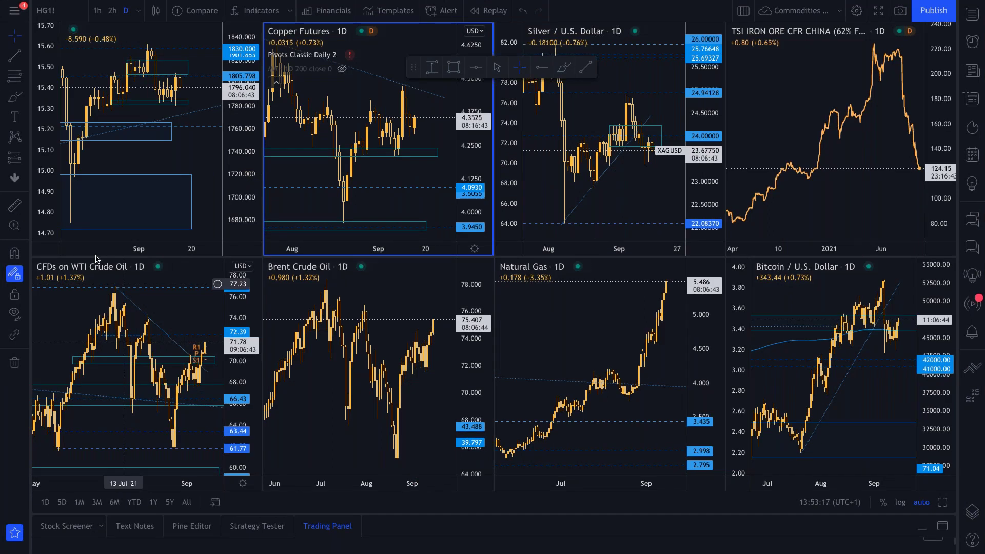
left_click(161, 214)
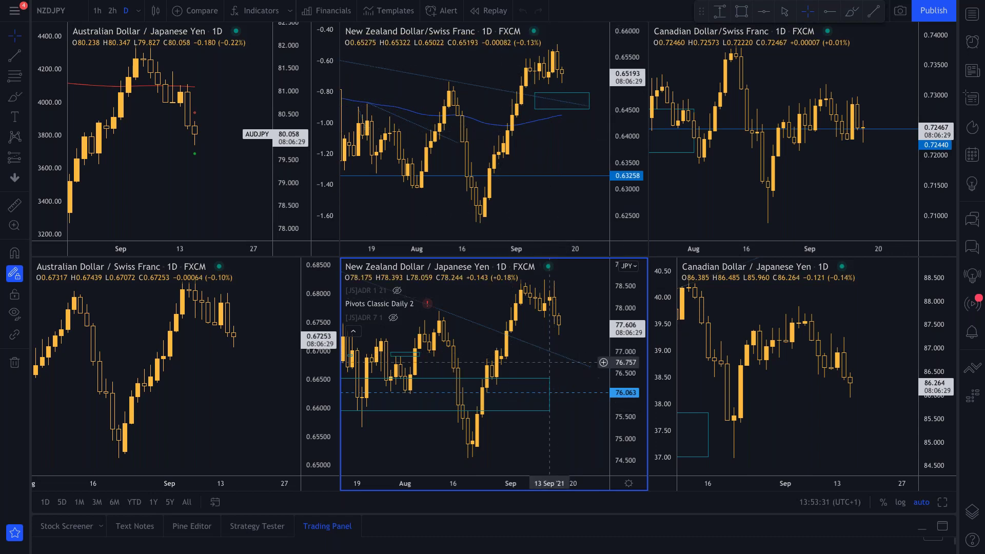
scroll(548, 339, "down", 1)
scroll(548, 339, "down", 3)
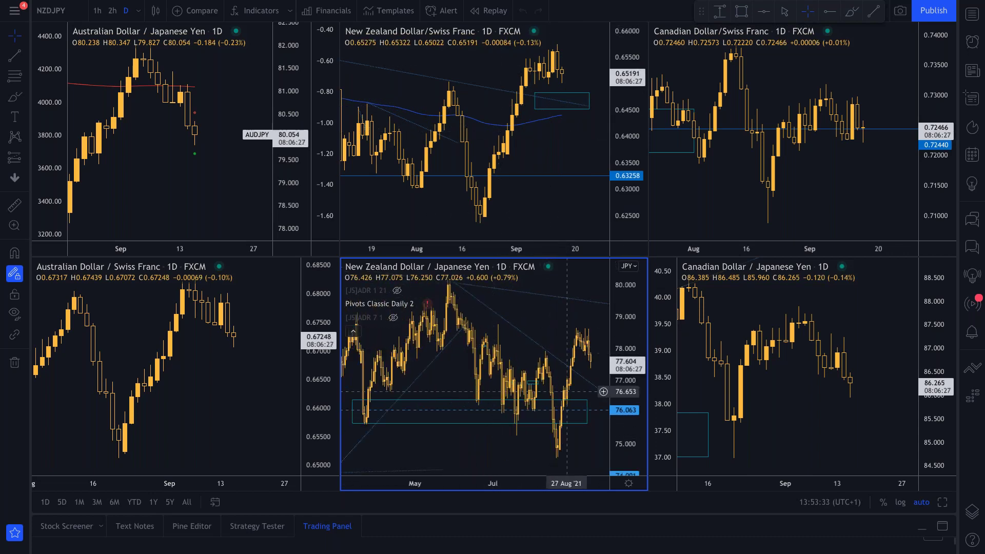
scroll(574, 108, "up", 2)
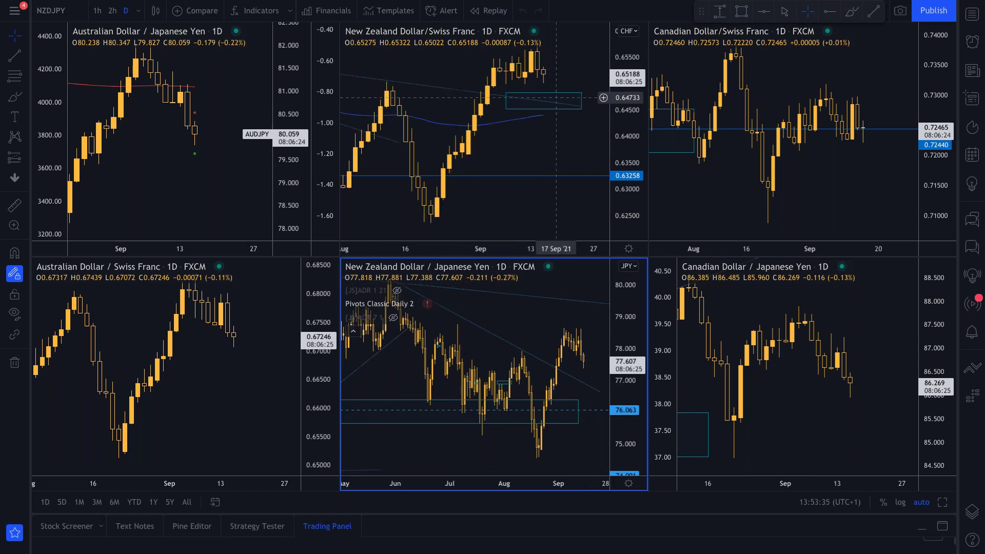
Switch to the four-chart layout and maximize the weekly Australian Dollar/New Zealand Dollar chart.
mouse_move(391, 320)
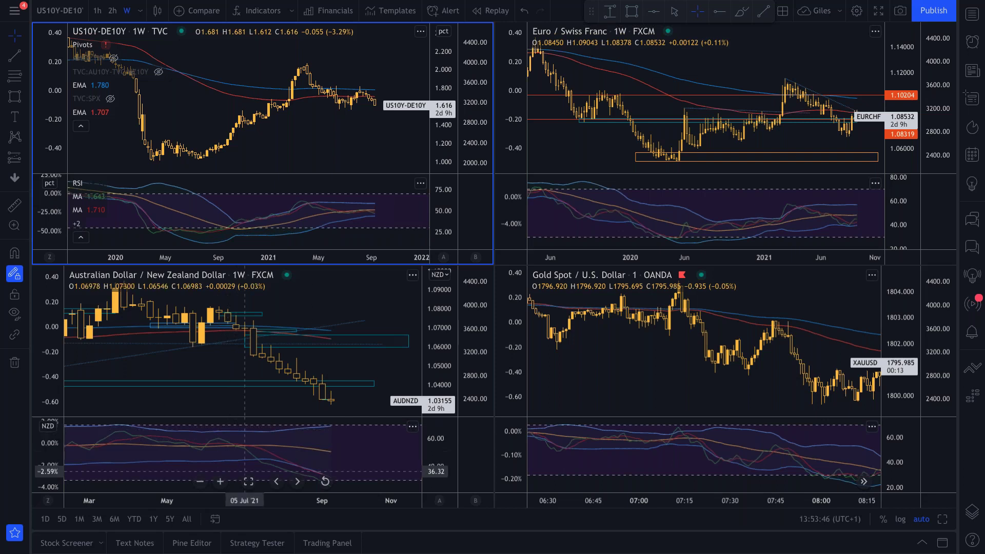
left_click(248, 482)
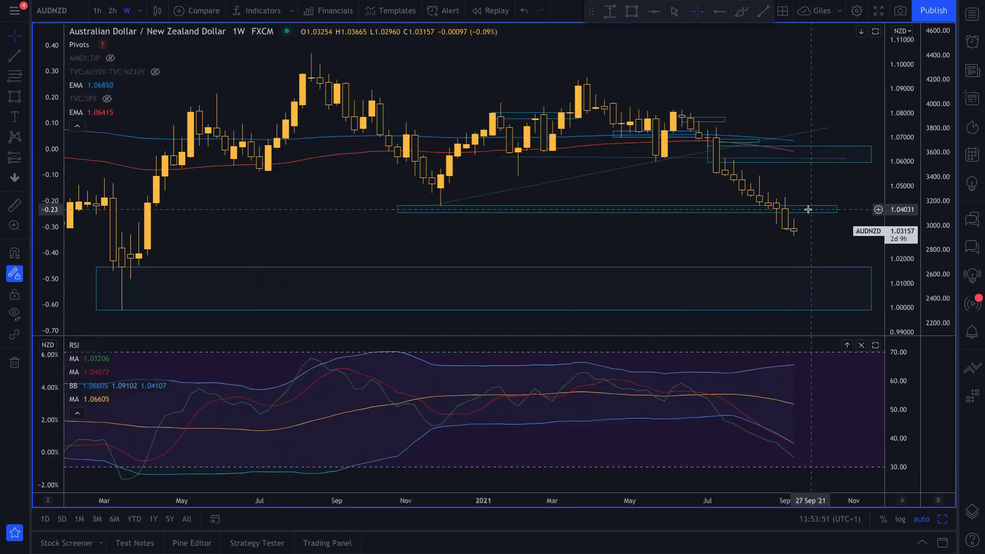
Change the maximized chart's symbol to NZDJPY and set its interval to 1 day.
left_click(51, 11)
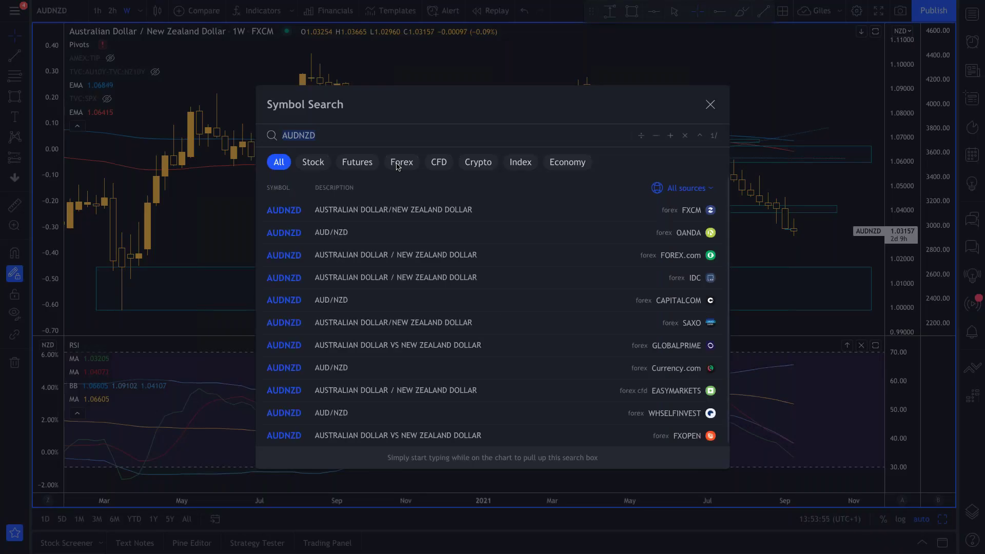
type("NZDJPY")
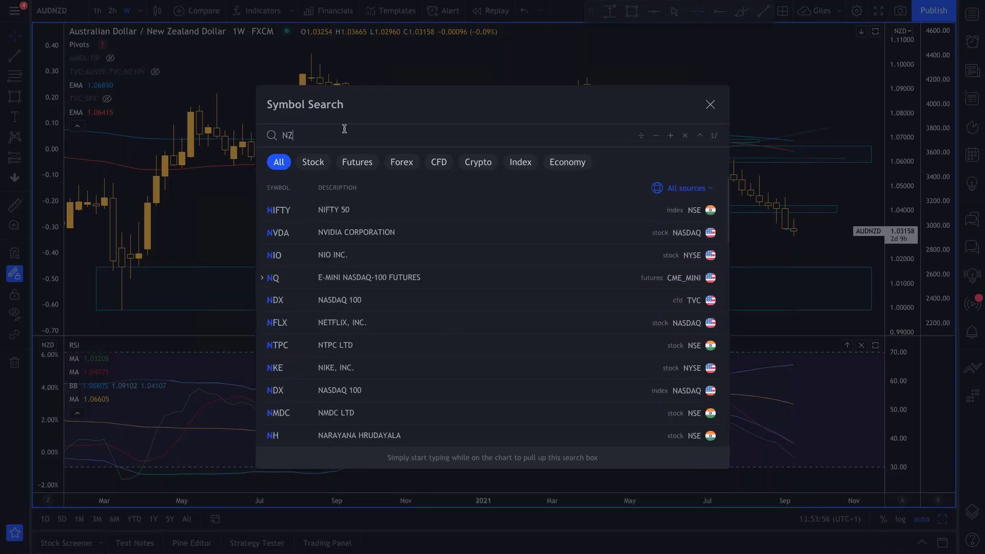
key("Return")
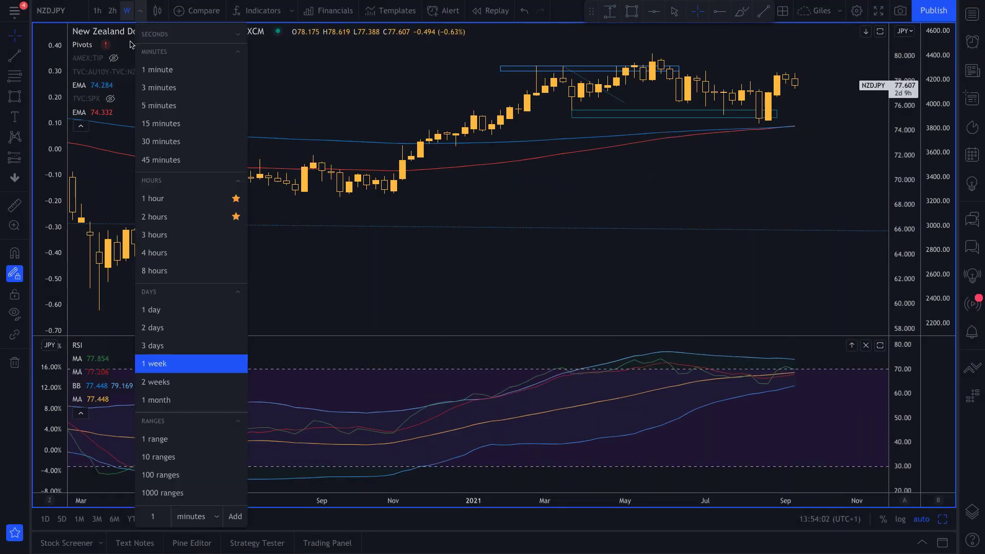
left_click(154, 309)
scroll(528, 206, "down", 3)
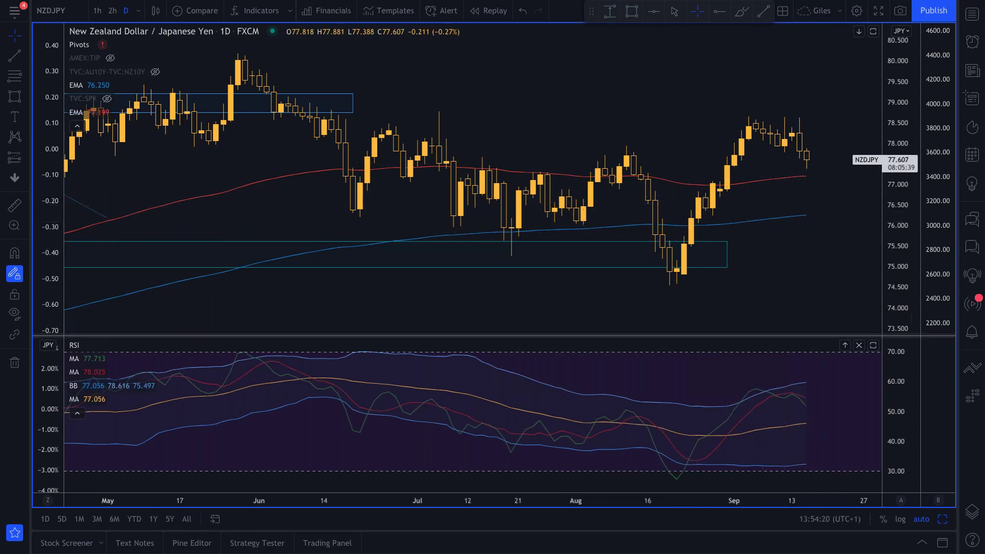
Change the maximized daily chart's symbol to NZDCHF.
left_click(51, 10)
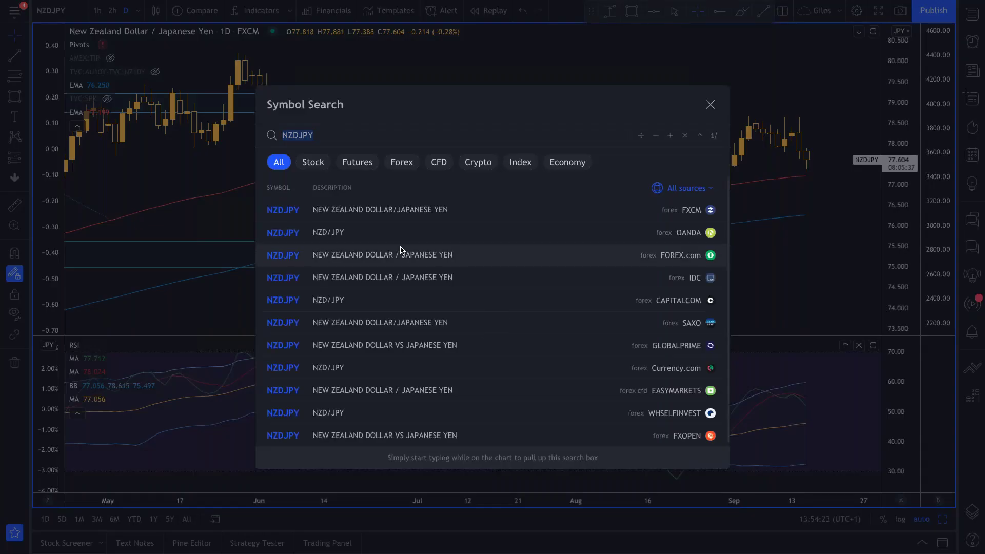
type("NZDCHF")
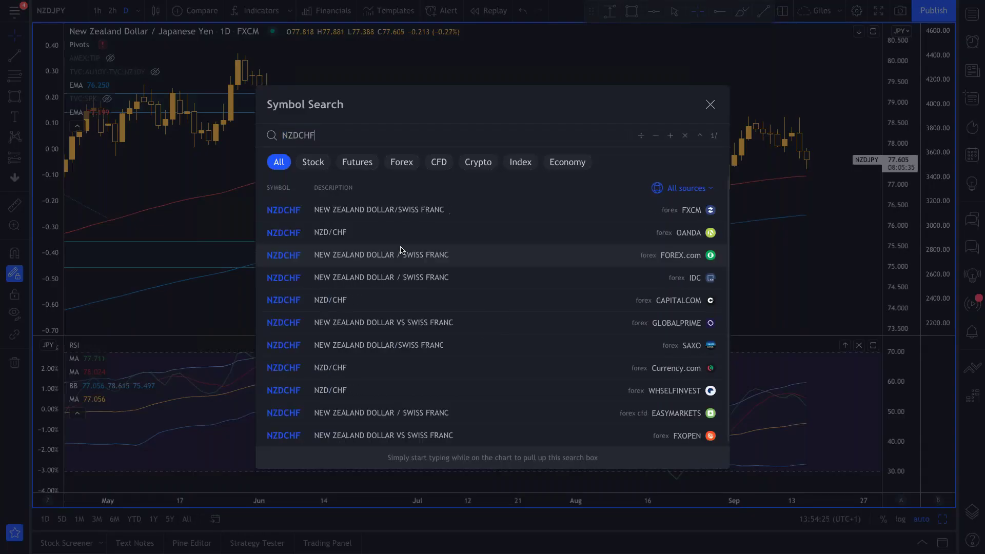
key("Return")
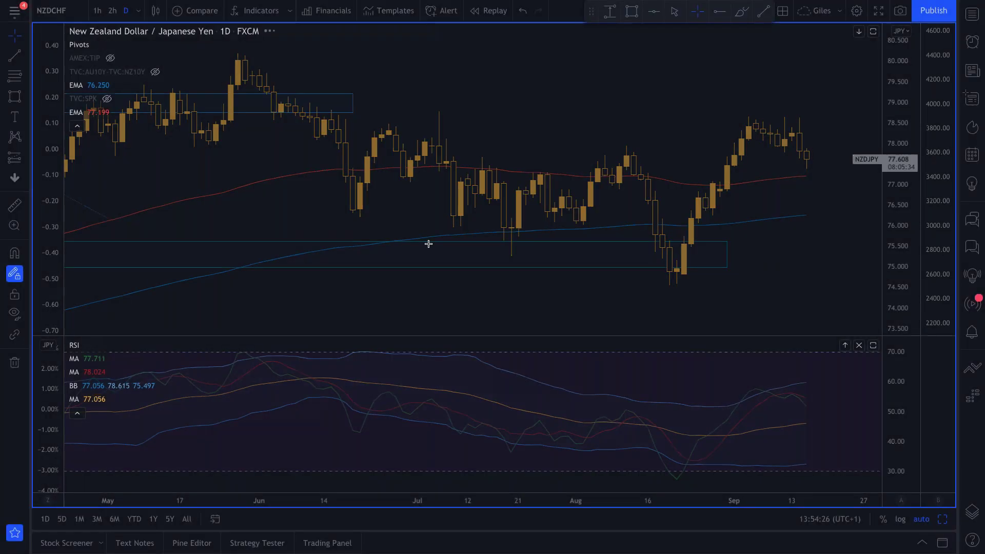
Extend the descending trend line on the NZD/CHF chart past the latest candles to about late September 2021.
scroll(734, 146, "down", 2)
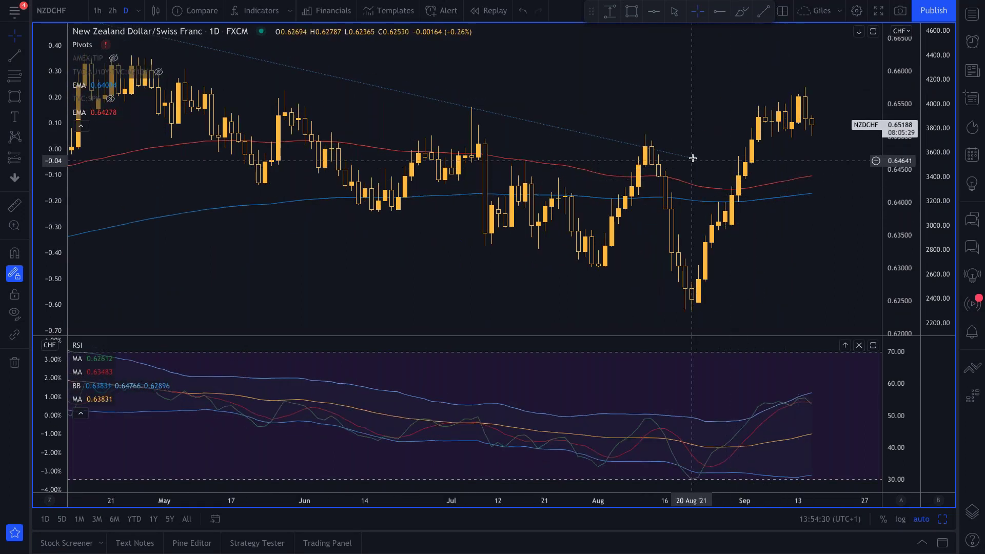
mouse_move(701, 163)
left_mouse_down()
mouse_move(738, 154)
mouse_move(847, 179)
left_mouse_up()
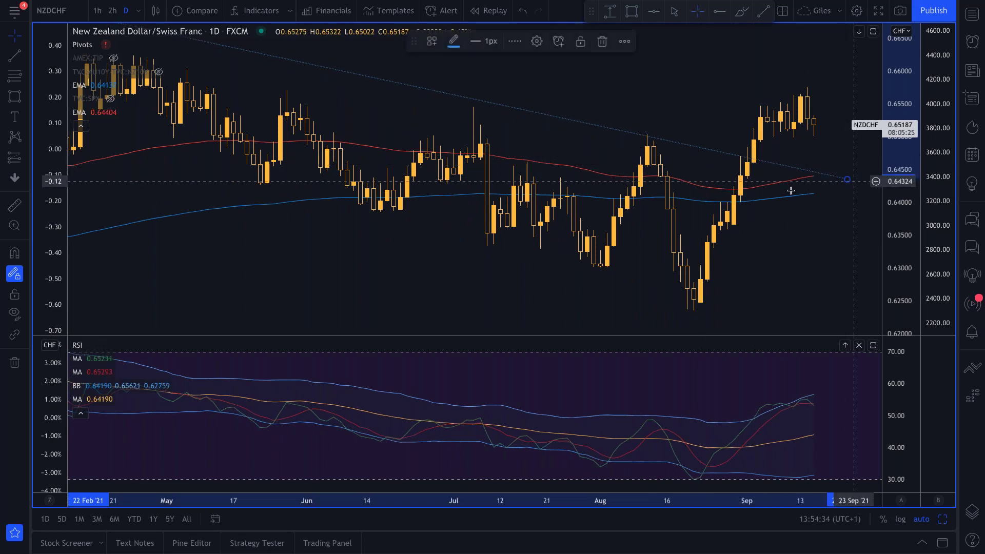
Draw a rectangle on the NZD/CHF chart around the trend line and EMAs, from about 8 to 24 September 2021, with its base near 0.64075.
left_click(631, 11)
left_click(780, 153)
left_click(867, 181)
left_click_drag(866, 181, 860, 197)
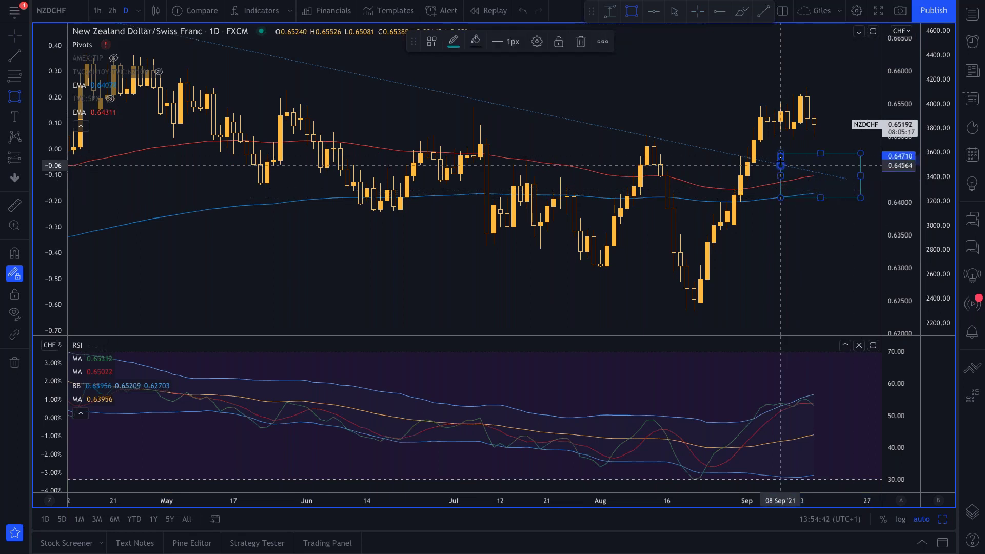
left_click(761, 189)
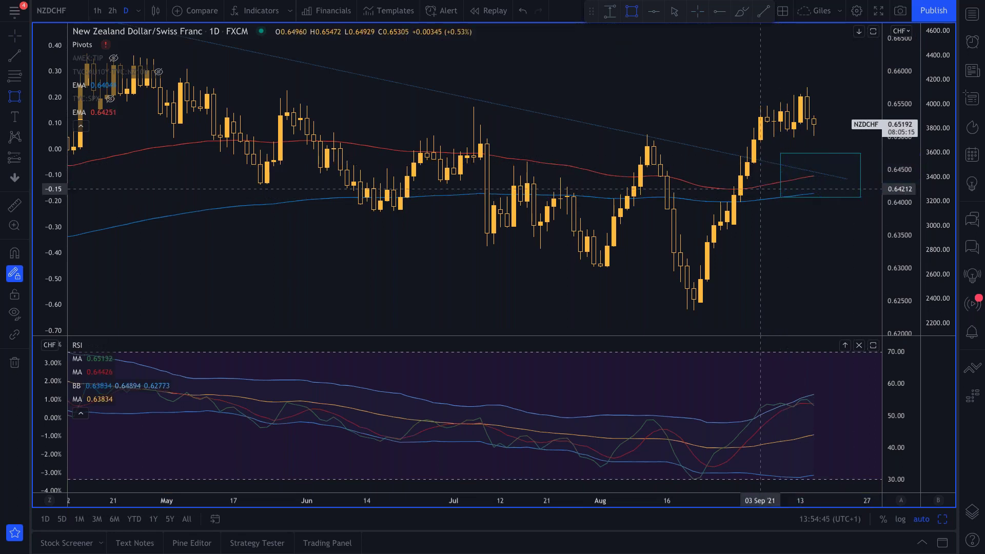
left_click(780, 157)
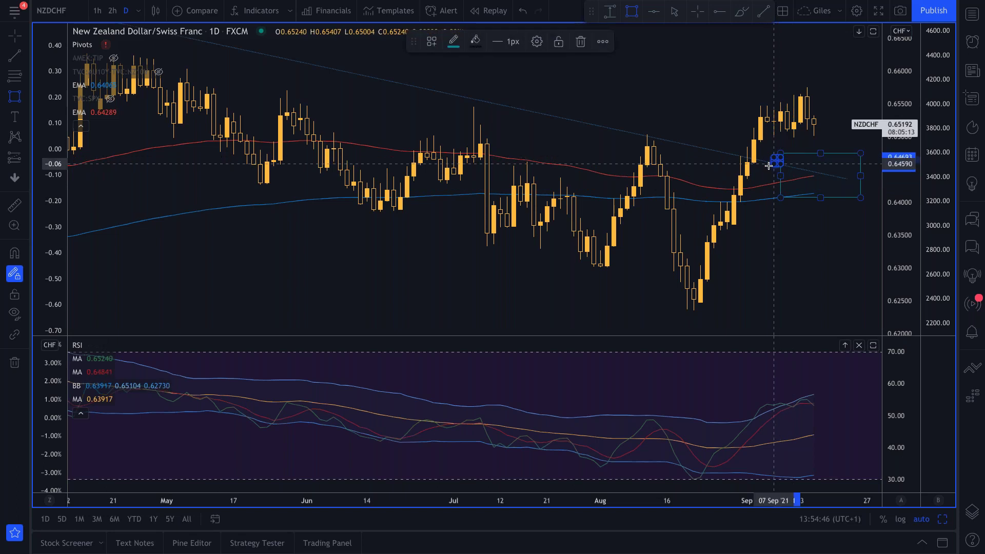
left_click(553, 85)
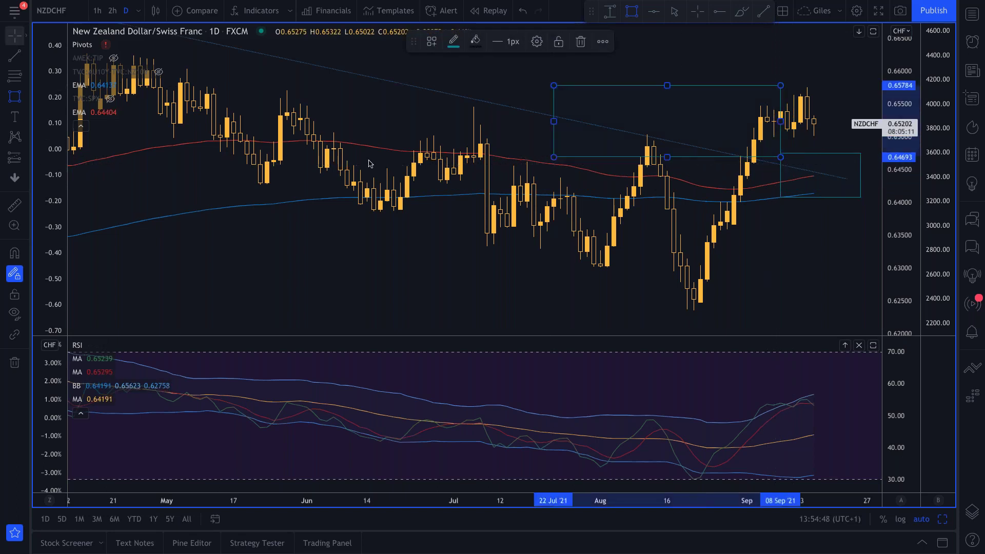
key("Delete")
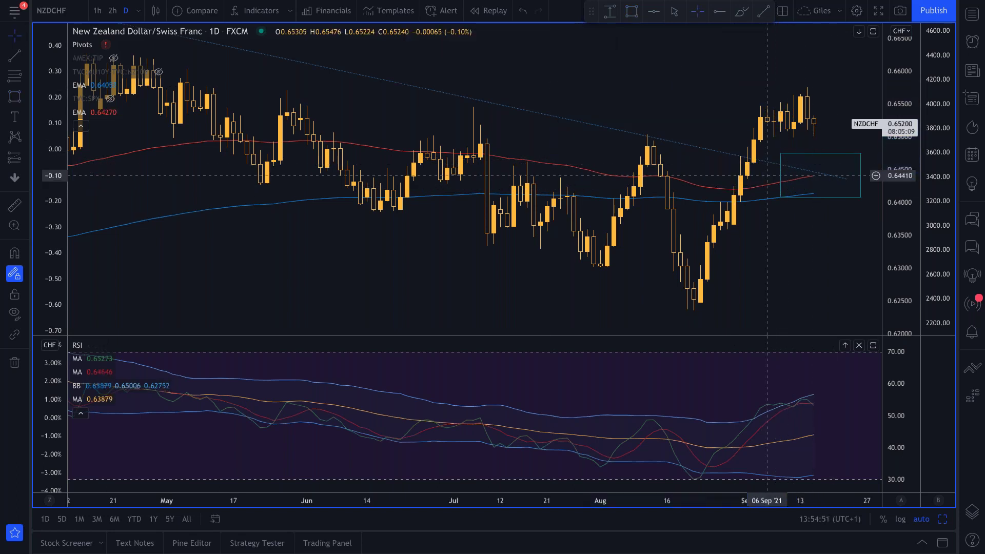
Resize the rectangle around the trend line and EMAs so it starts at 7 September 2021 with its upper edge at 0.64633.
left_click_drag(781, 153, 773, 161)
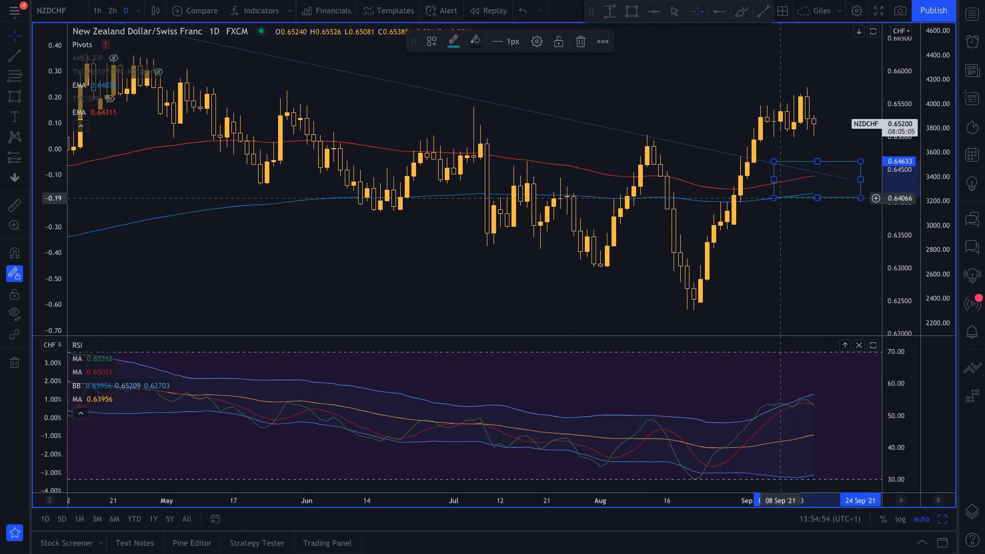
scroll(803, 246, "down", 3)
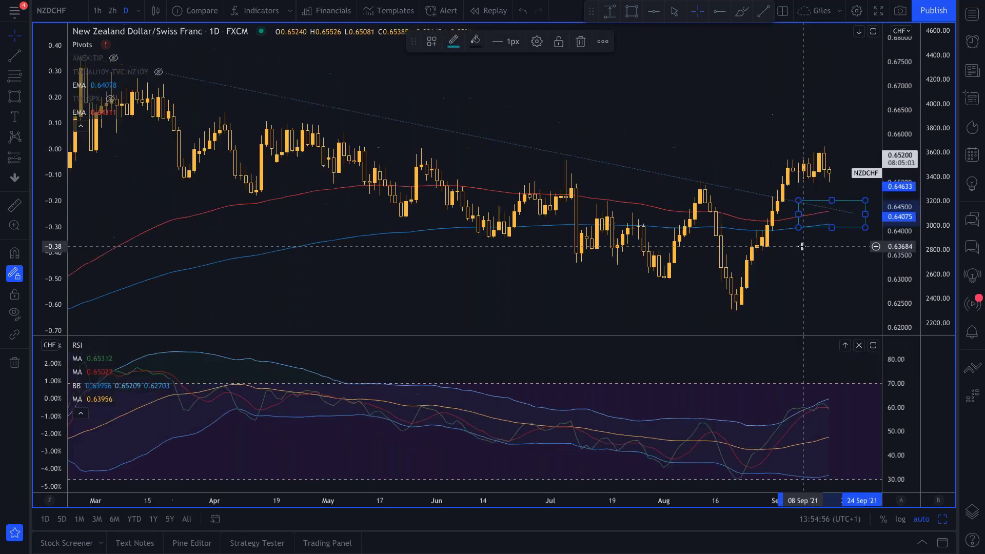
scroll(813, 252, "up", 2)
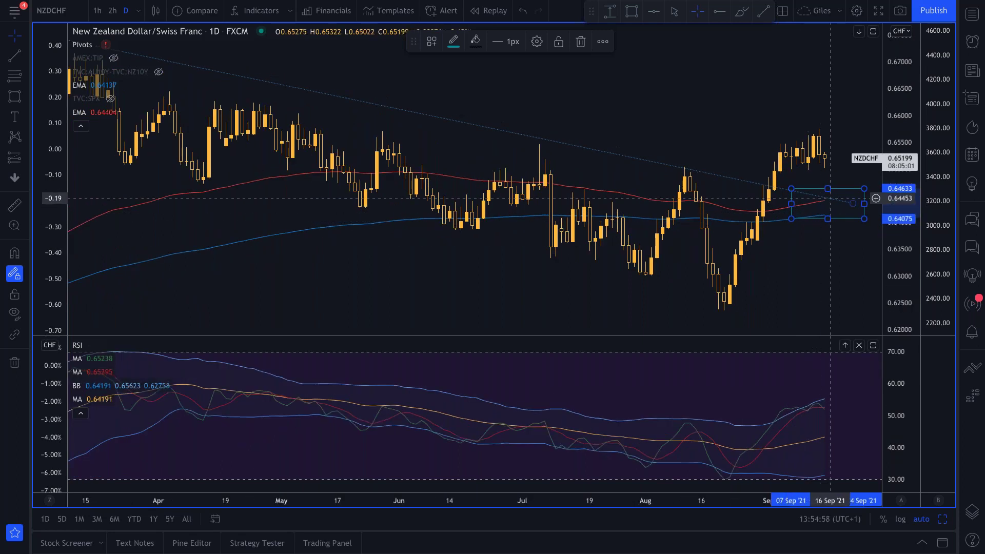
scroll(825, 260, "down", 1)
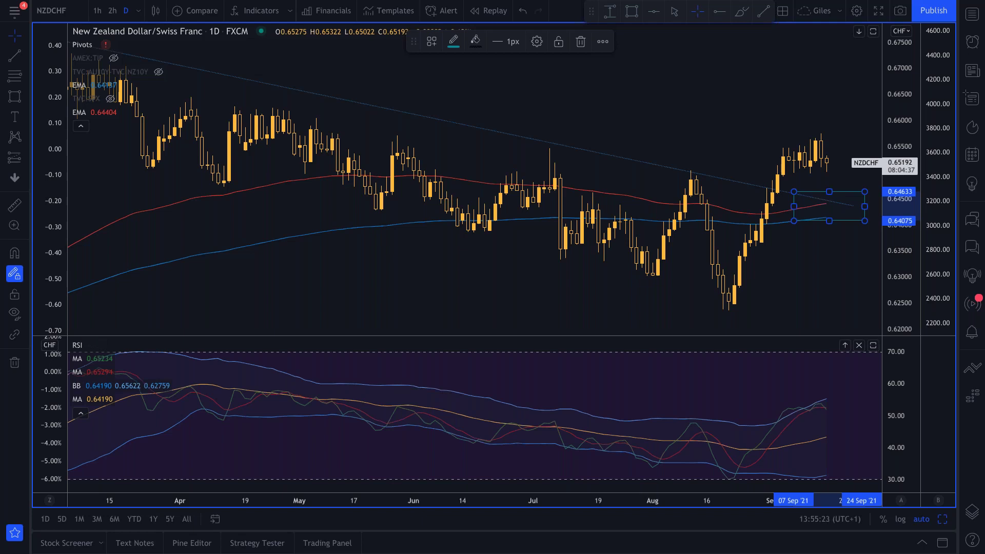
Switch to the Keynote presentation at the FX Week Ahead webinar slide.
key("super+Tab")
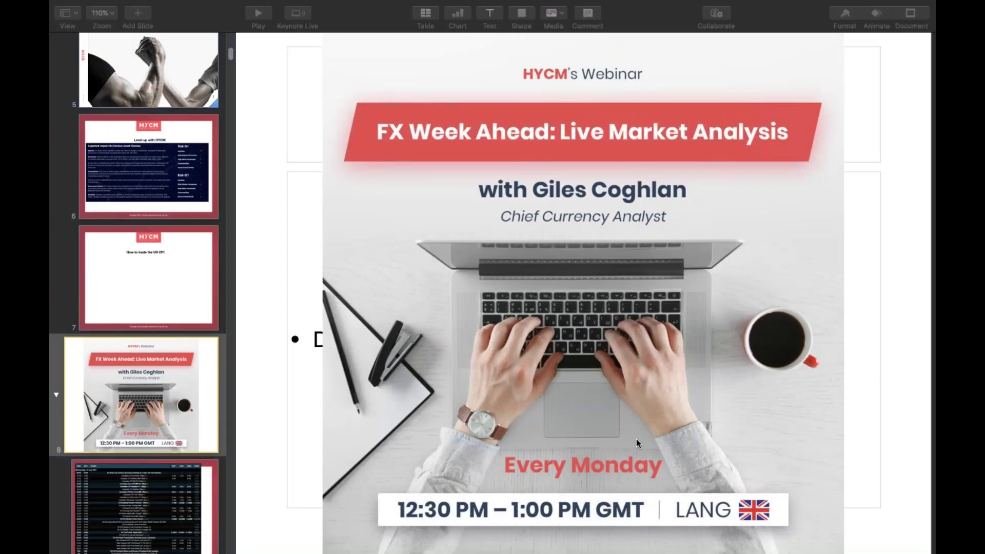